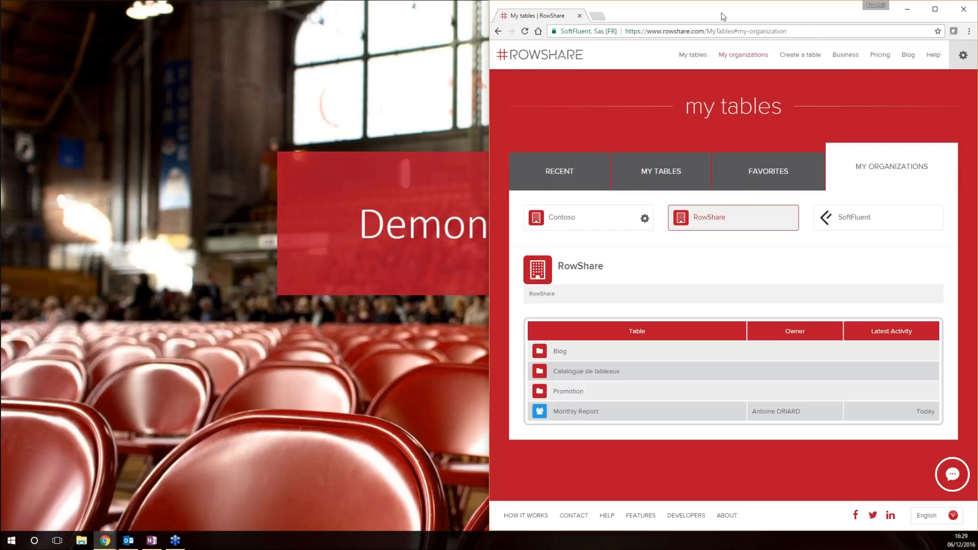
- Open the Test folder of the Contoso organization and start a new table in it
click(962, 55)
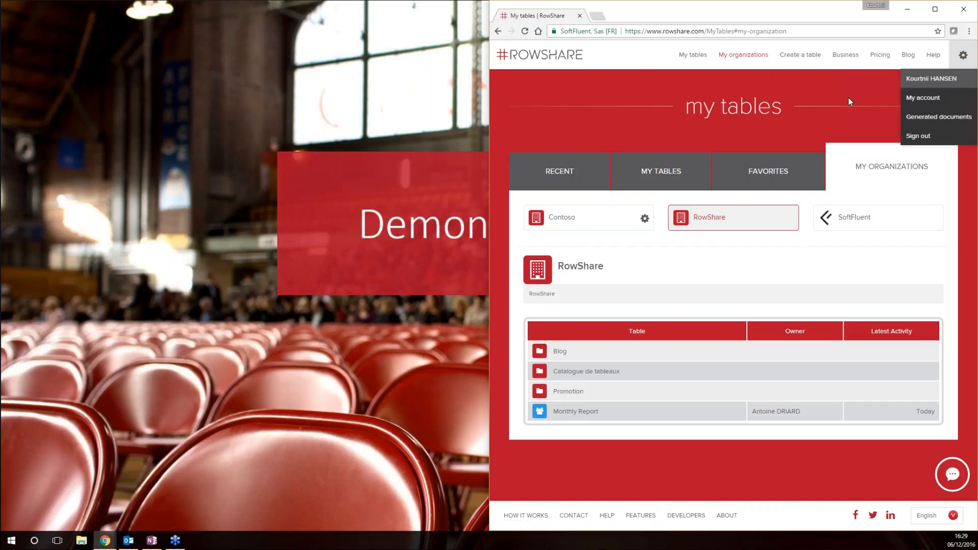
click(601, 228)
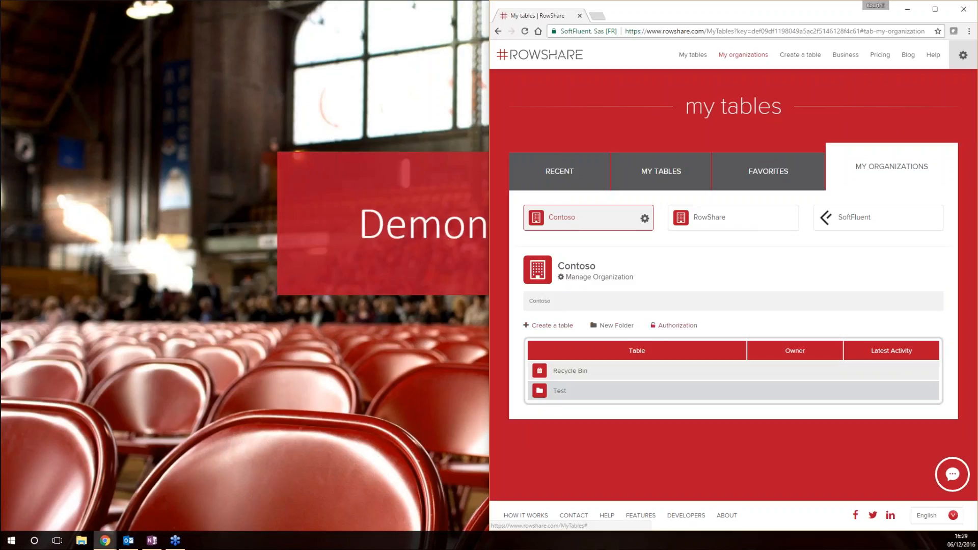
click(557, 400)
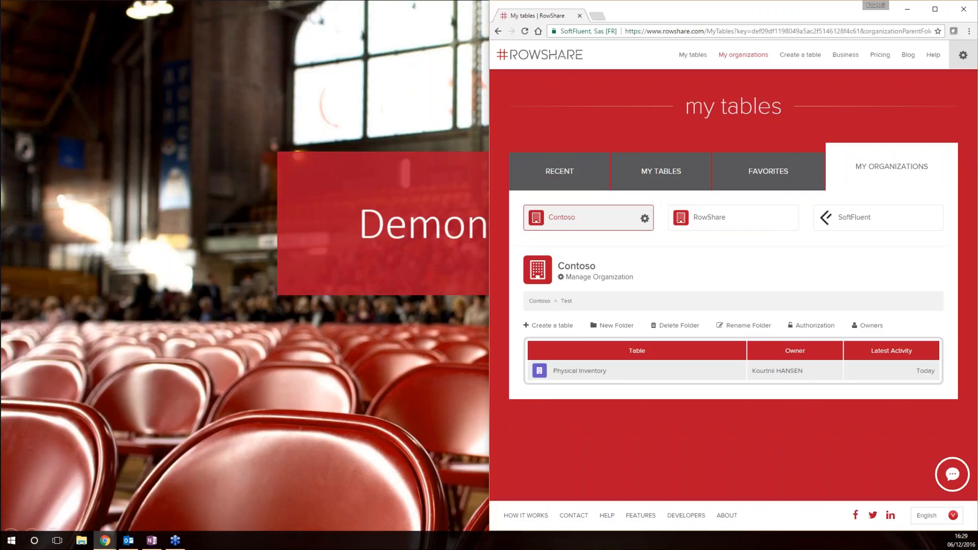
click(559, 328)
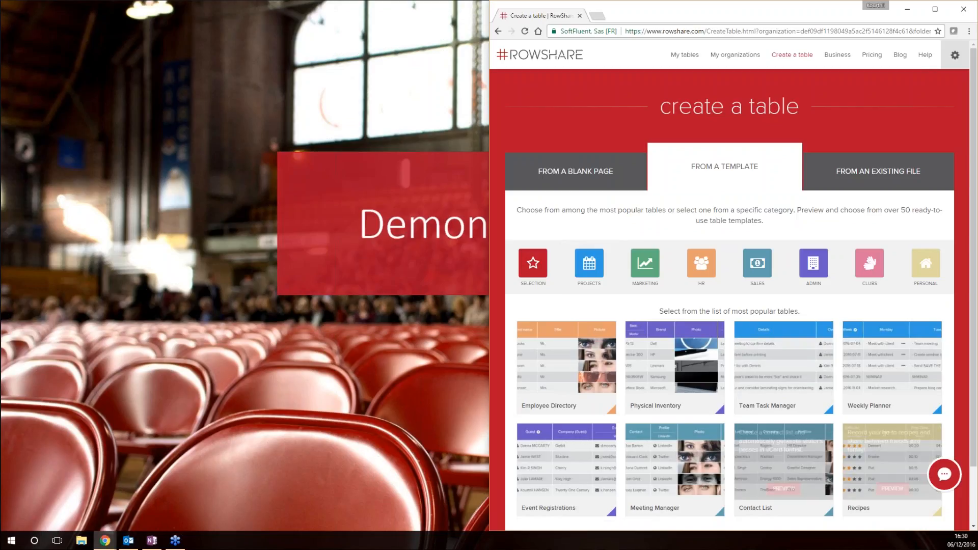
- Browse the Projects, Marketing and HR template categories, then return to the selection of most popular tables
click(592, 296)
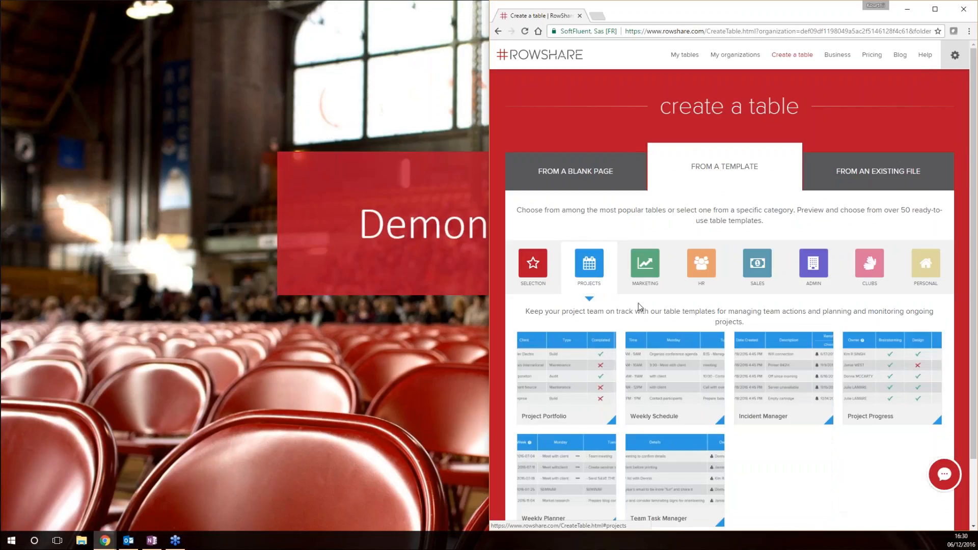
click(645, 277)
click(701, 265)
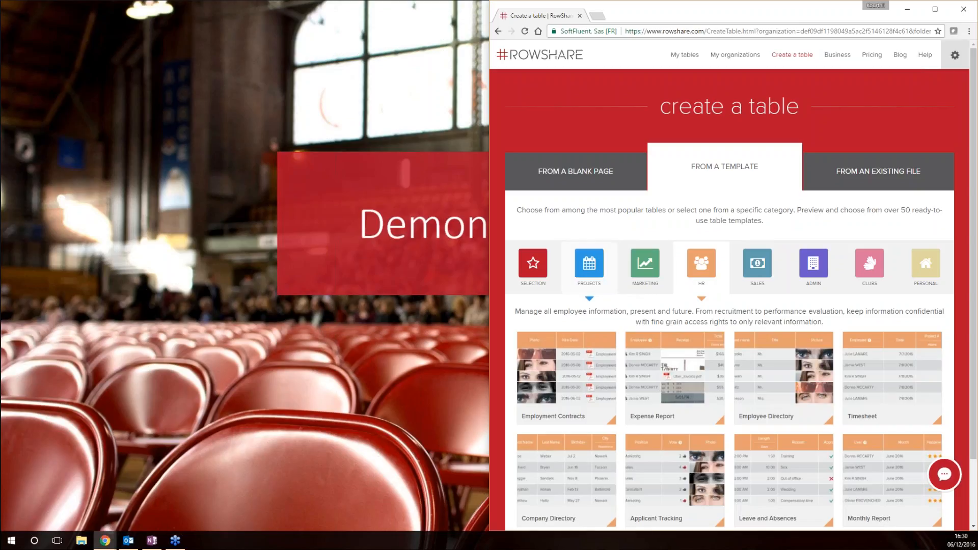
click(635, 270)
click(590, 265)
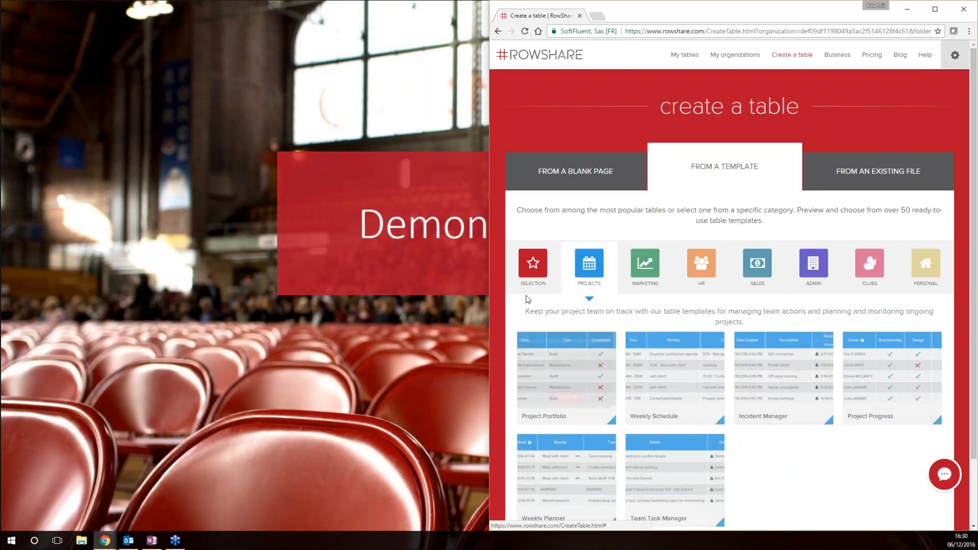
click(533, 265)
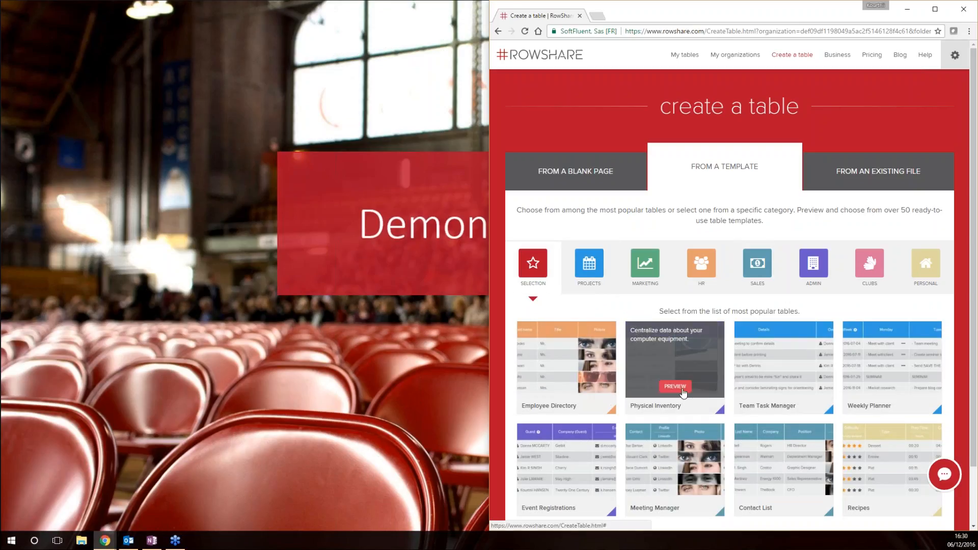
- Compare the table creation options: from a blank page, from a template and from an existing file
click(575, 171)
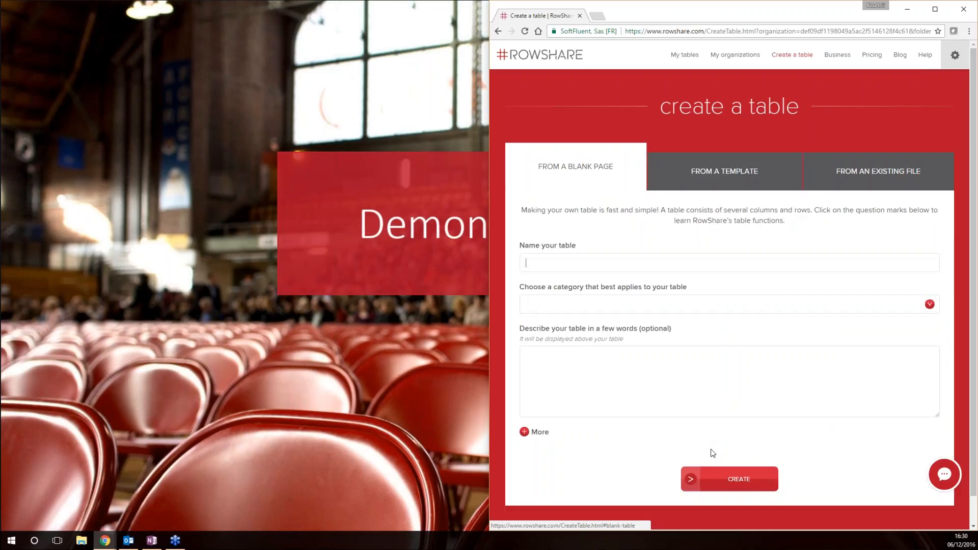
click(725, 171)
click(864, 170)
click(606, 178)
click(703, 184)
click(875, 182)
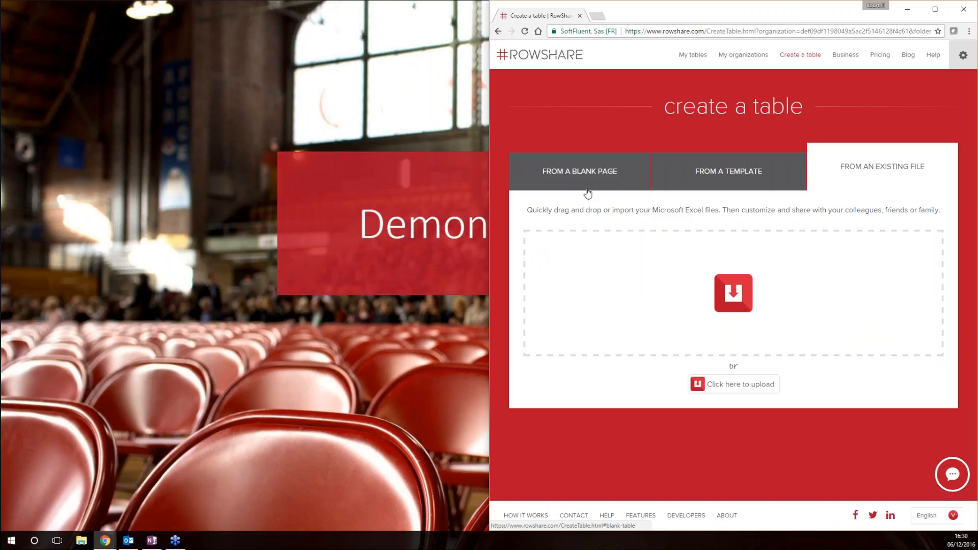
click(598, 171)
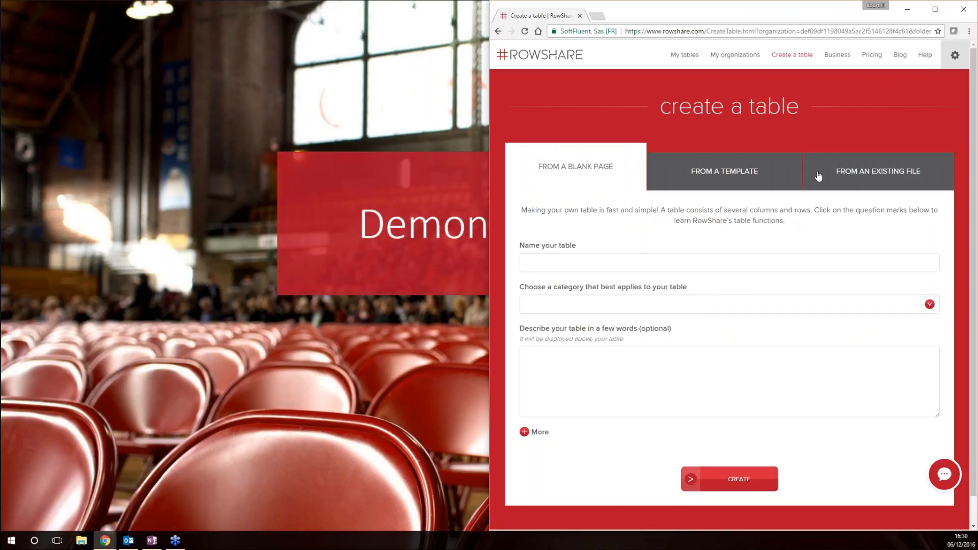
click(867, 177)
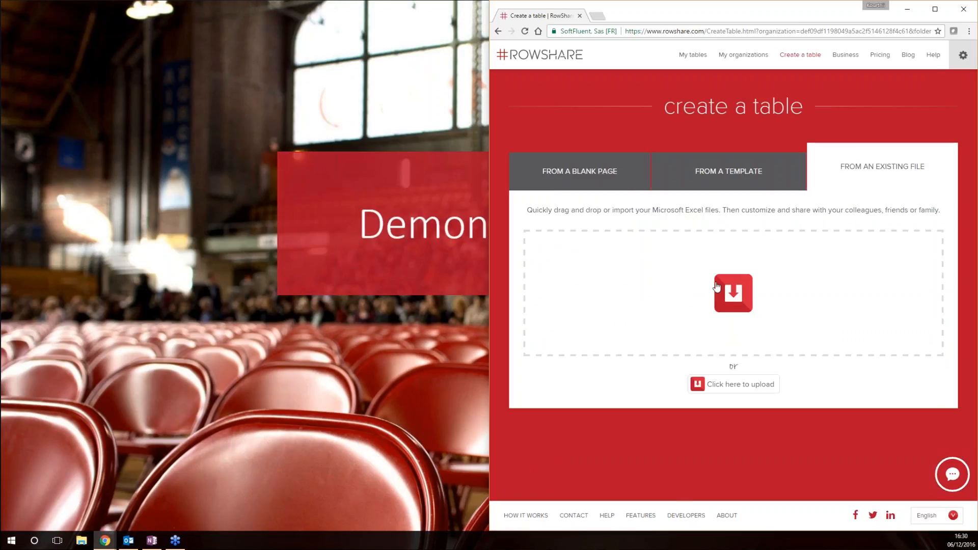
- Preview the Physical Inventory template and create the table using the template's existing data
click(697, 172)
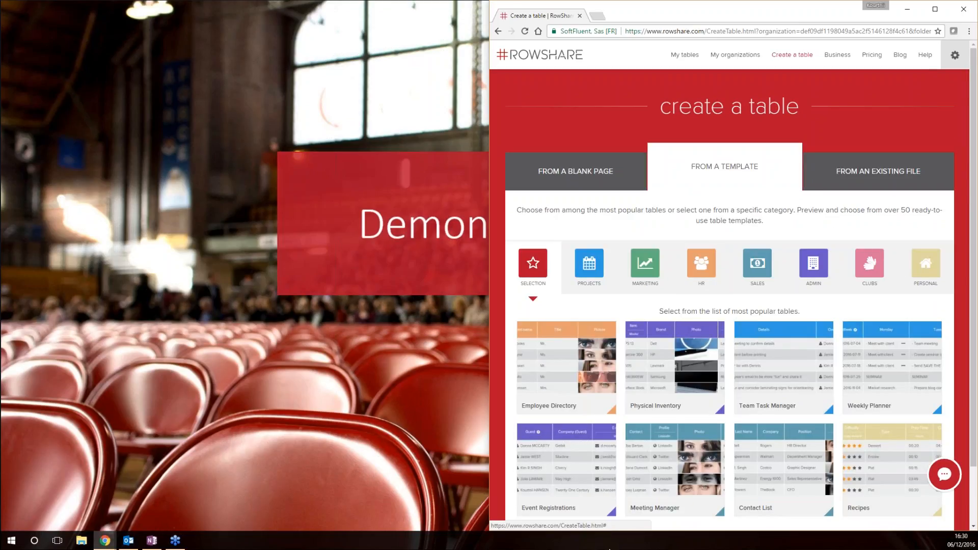
click(676, 389)
scroll(828, 321, down, 1)
scroll(827, 322, up, 1)
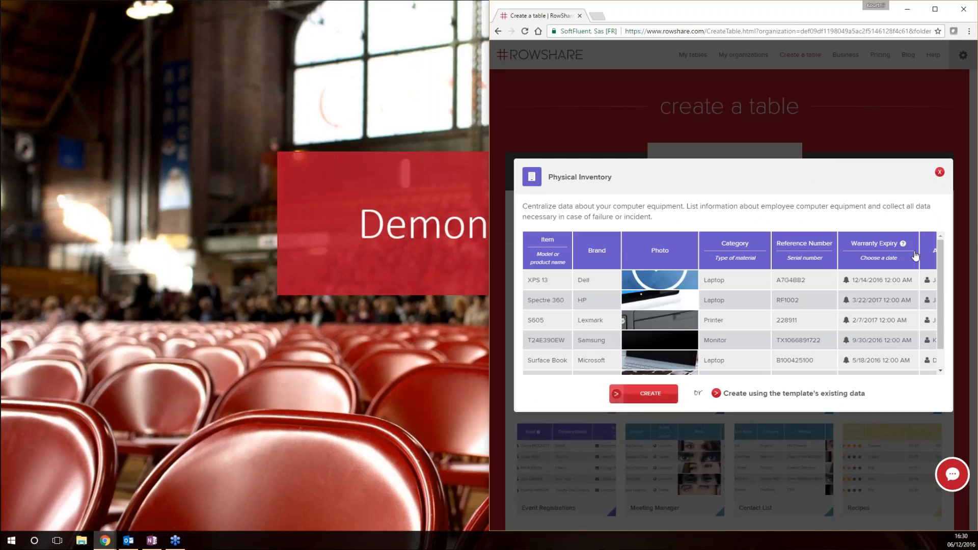
click(746, 400)
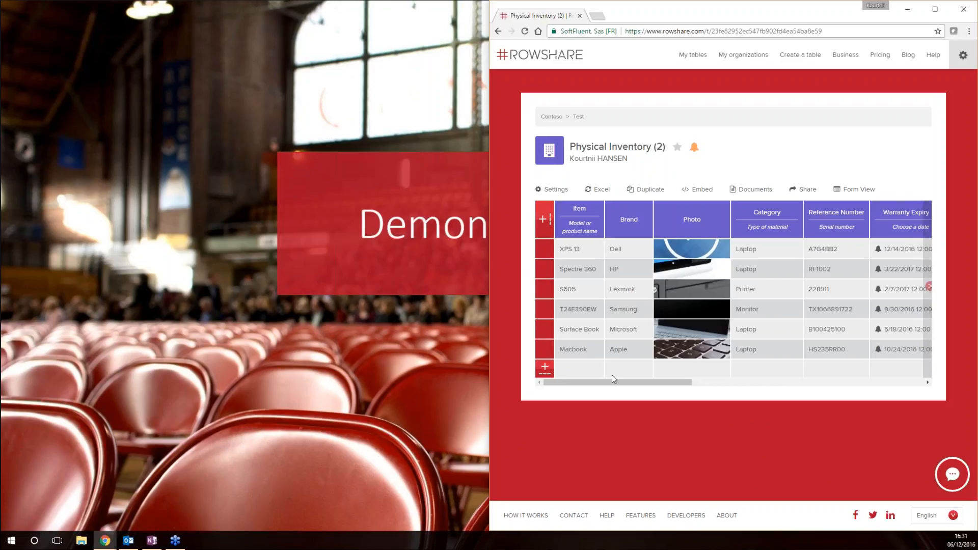
- View the Category choices for the XPS 13 row and leave without changing the value
drag(620, 382, 654, 384)
click(671, 254)
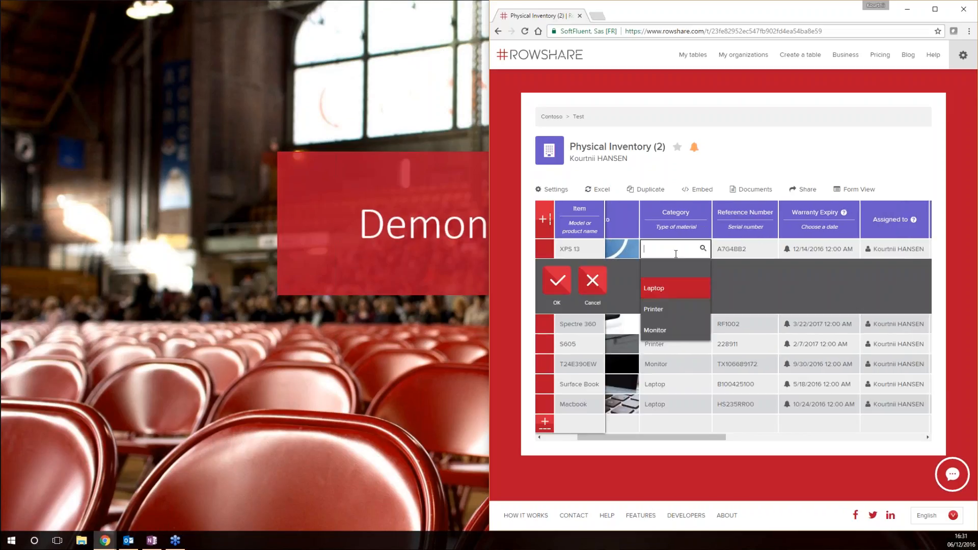
click(602, 284)
- Assign the XPS 13 row to another organization member in the Assigned to column and check the entry
drag(705, 383, 769, 385)
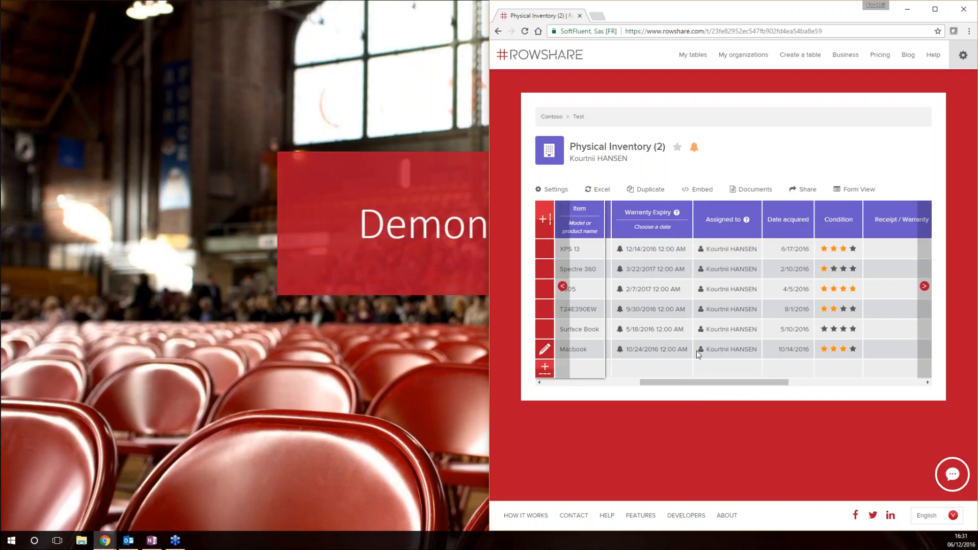
drag(691, 383, 673, 381)
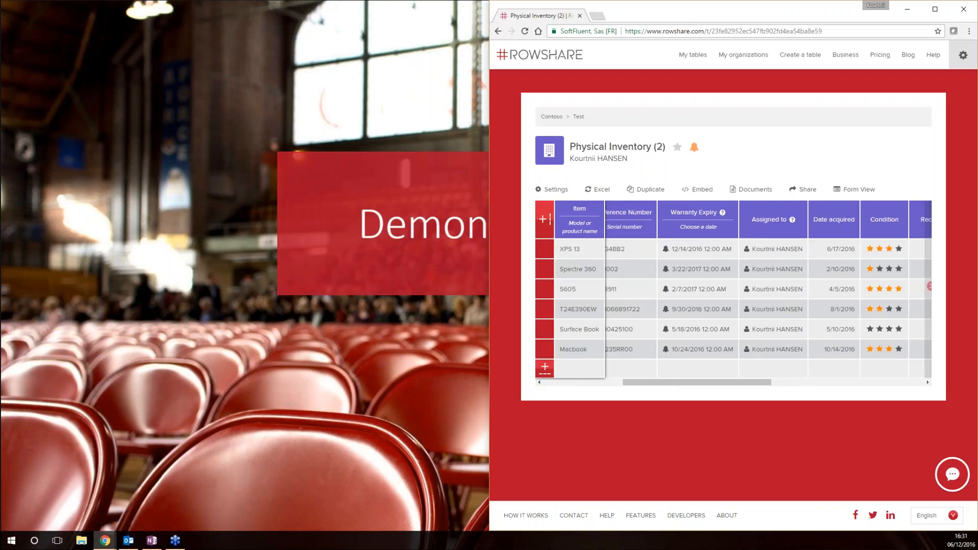
click(788, 248)
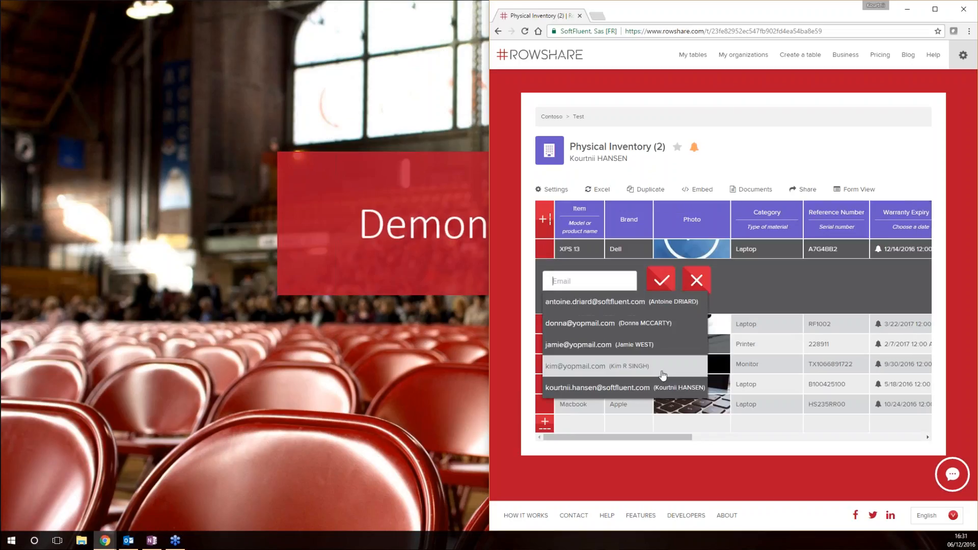
click(657, 323)
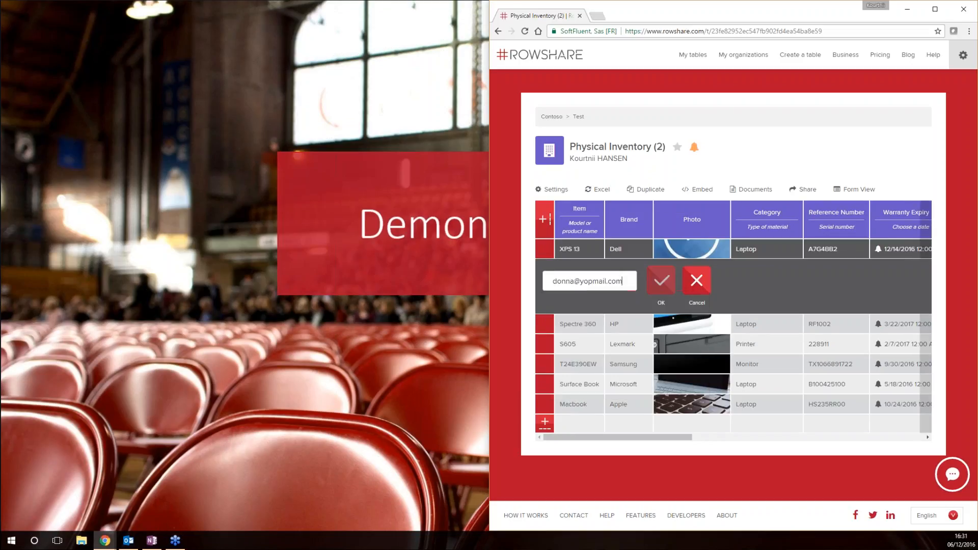
click(662, 282)
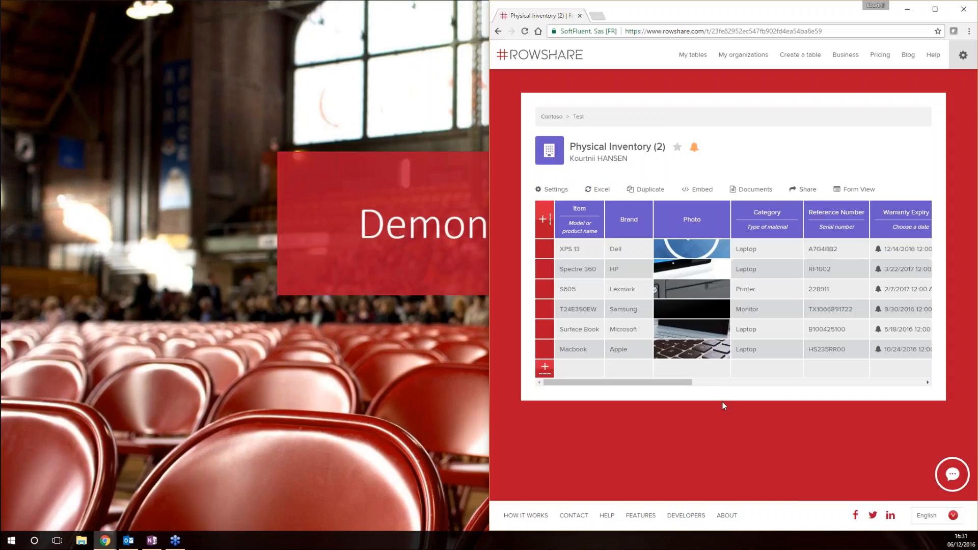
click(726, 382)
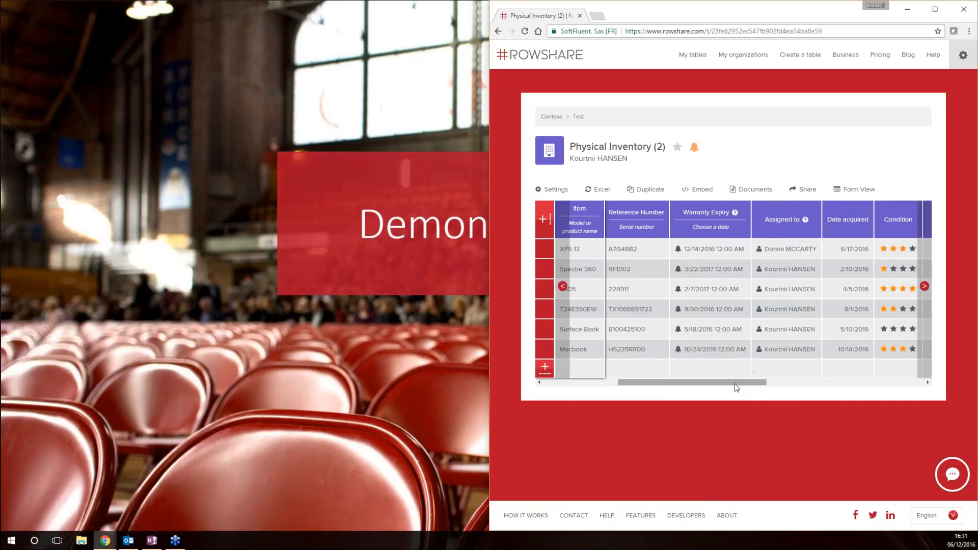
click(589, 380)
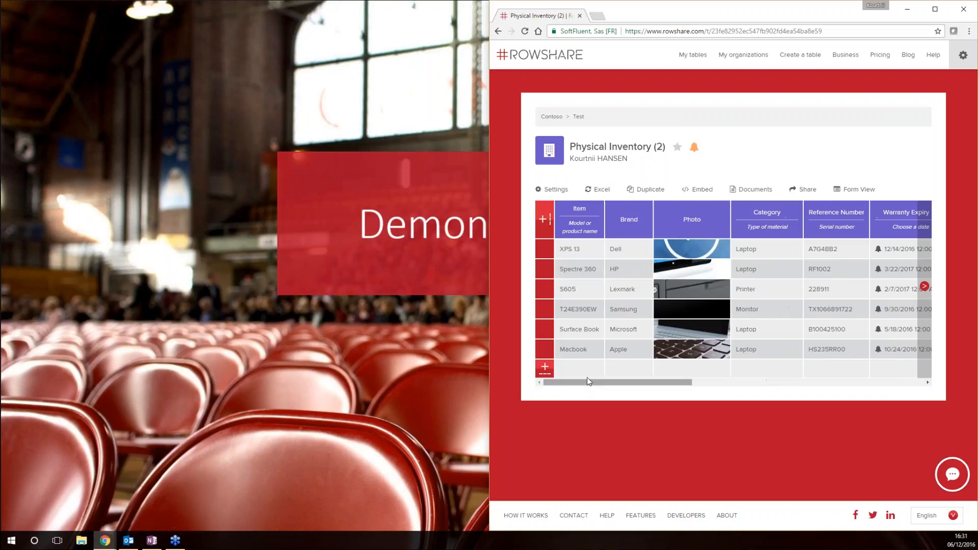
- Copy the direct link to the table from its sharing settings and return to the table
click(804, 192)
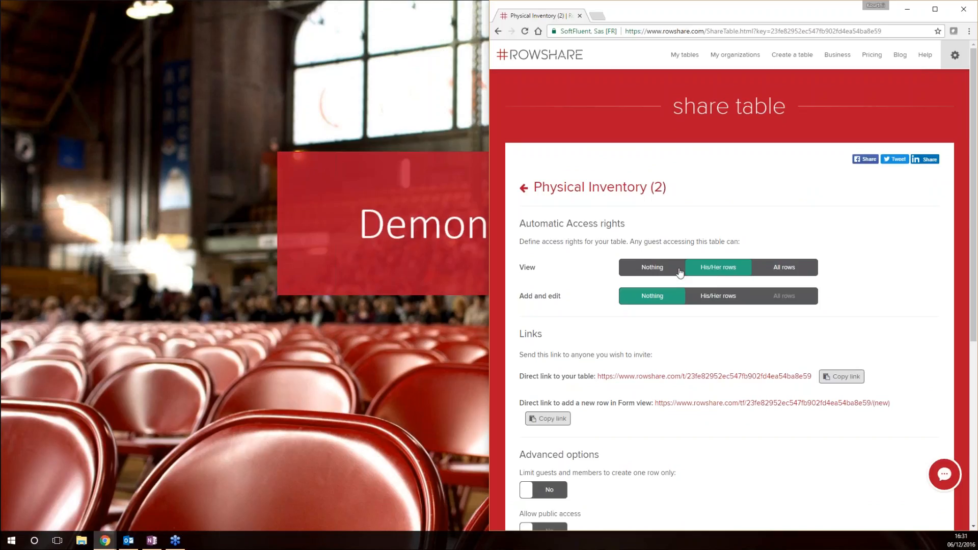
click(853, 380)
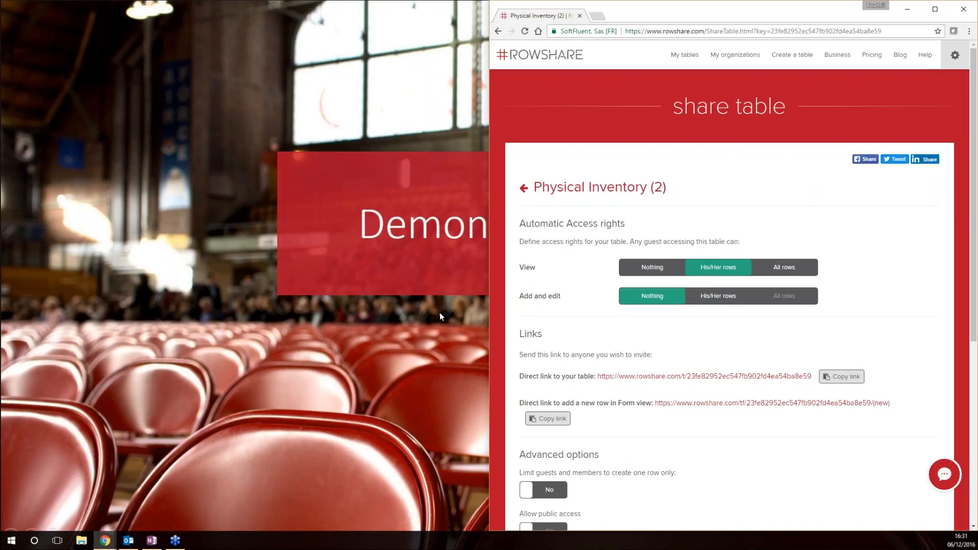
click(527, 191)
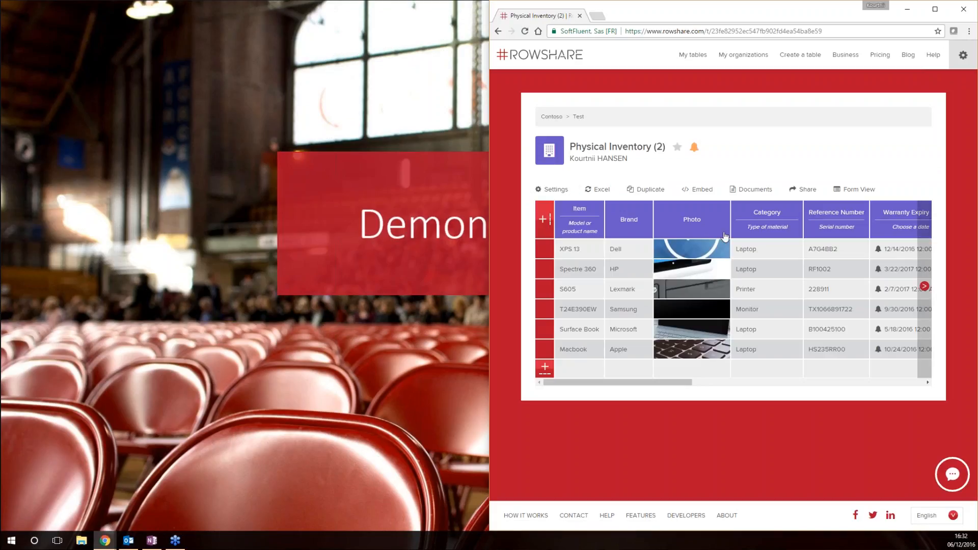
- Load the copied table link in the assigned member's browser window, dismissing the webinar pop-up
click(143, 373)
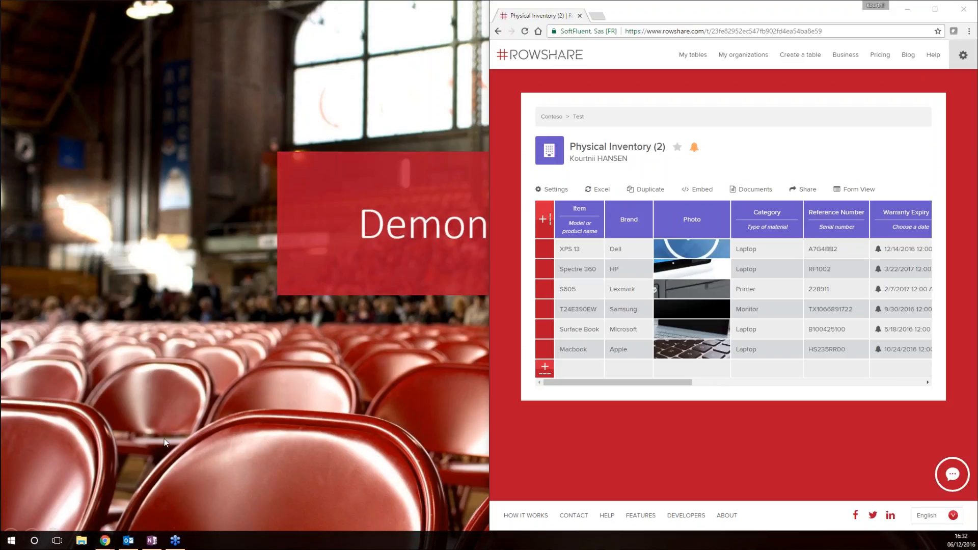
key(alt+Tab)
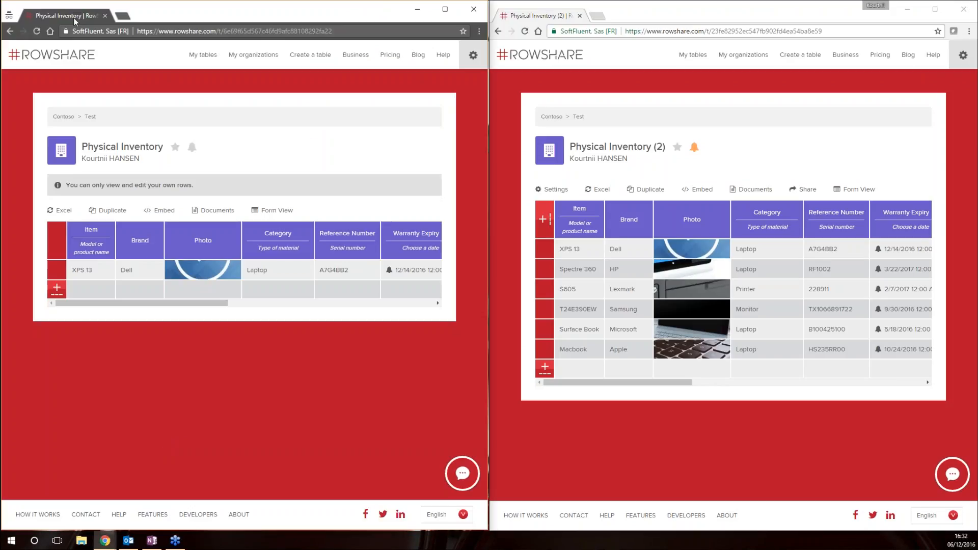
click(183, 30)
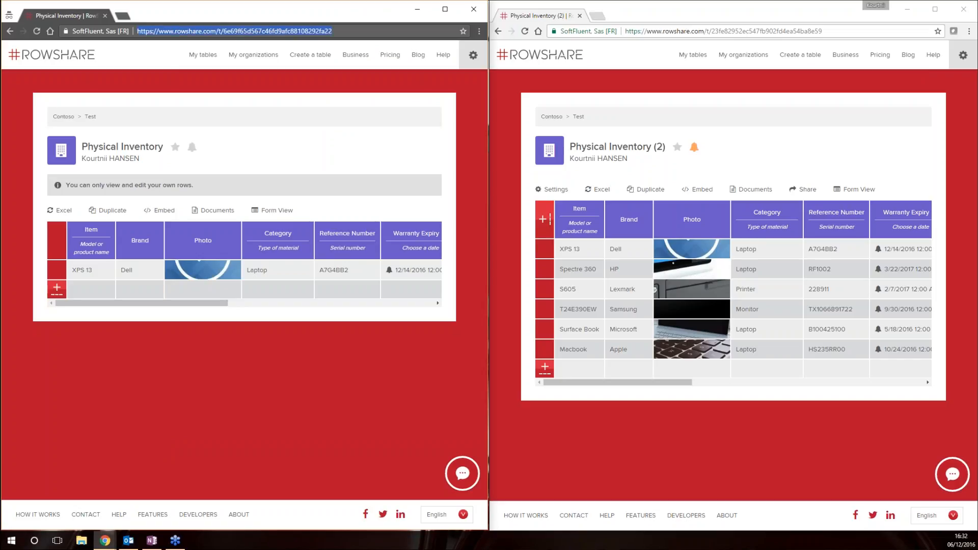
key(ctrl+v)
key(Return)
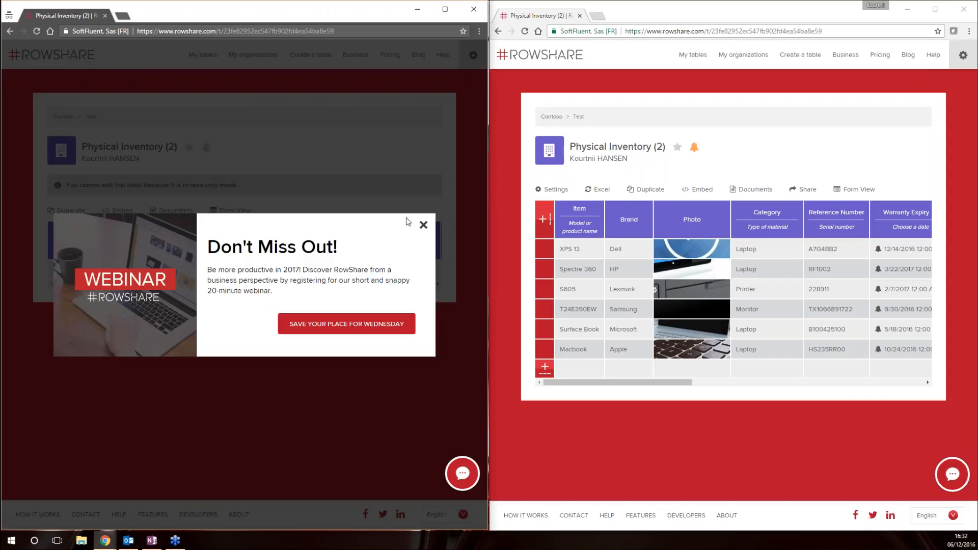
click(424, 225)
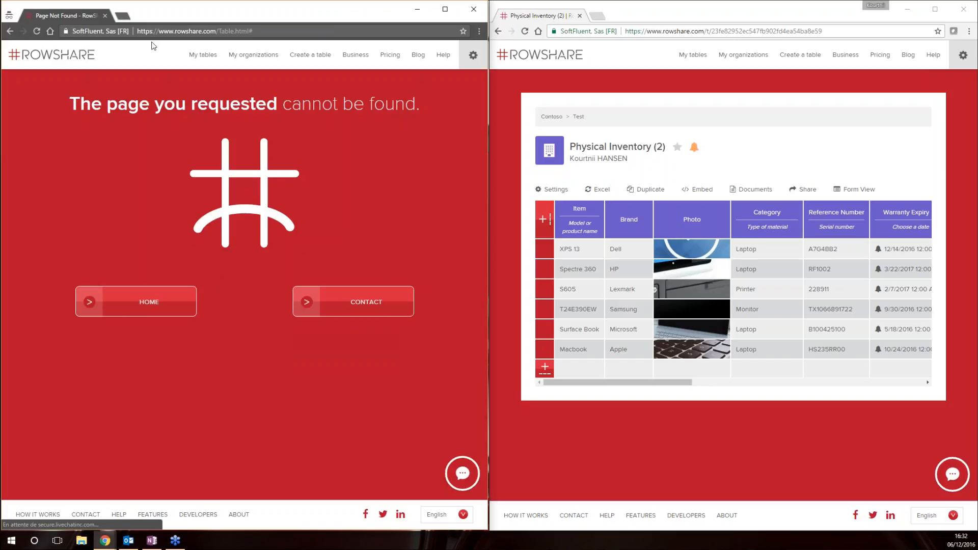
click(175, 30)
key(ctrl+v)
key(Return)
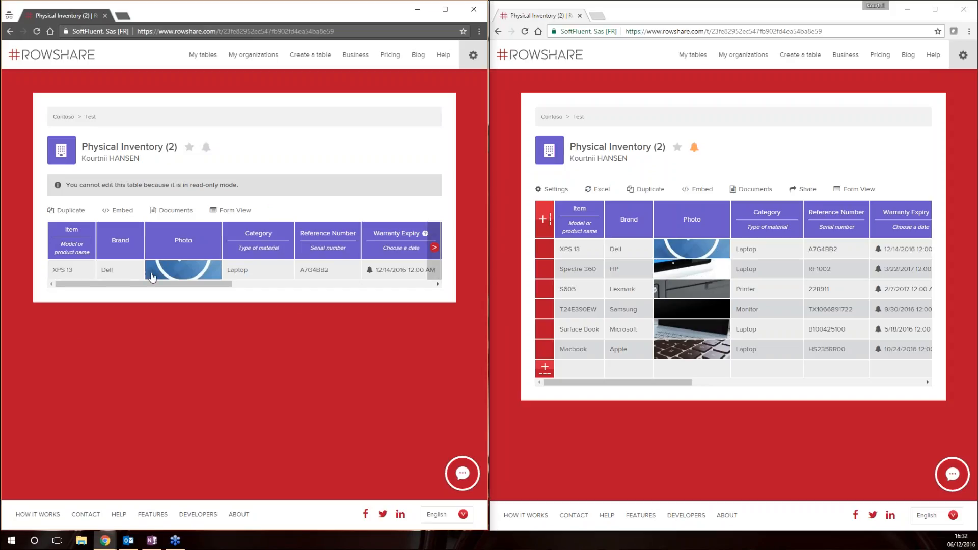
- Examine the assigned member's view of the table, including all columns of the XPS 13 row and the signed-in account
drag(108, 281, 316, 286)
click(473, 56)
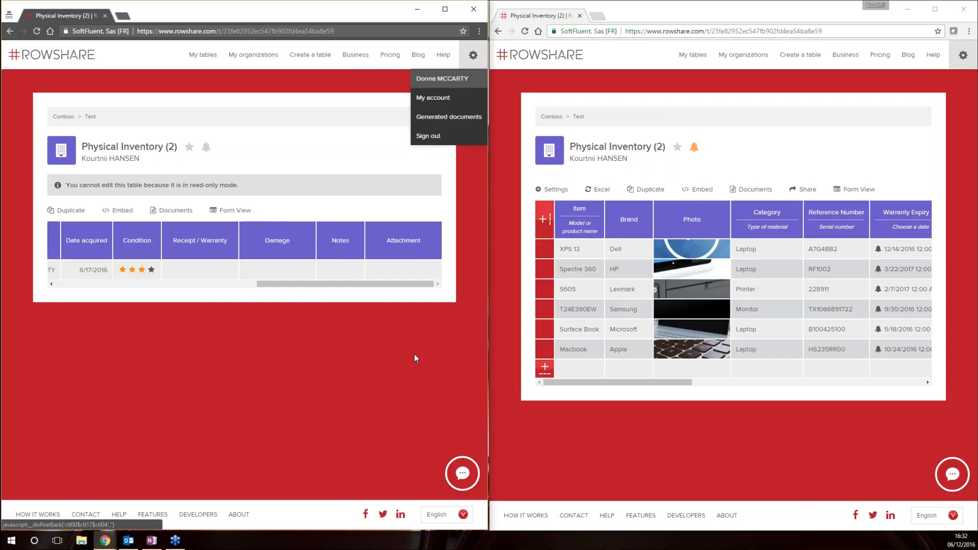
click(389, 302)
drag(393, 285, 148, 306)
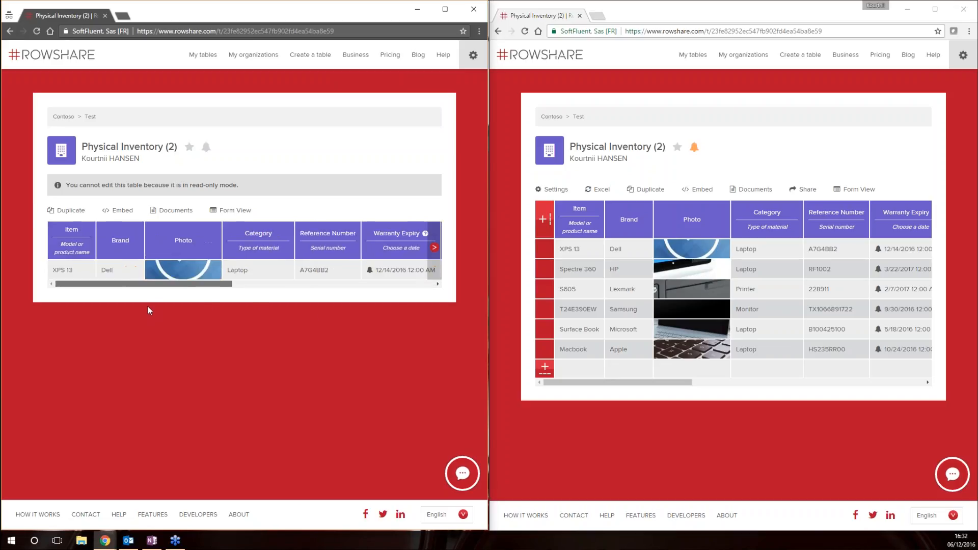
click(204, 270)
click(374, 152)
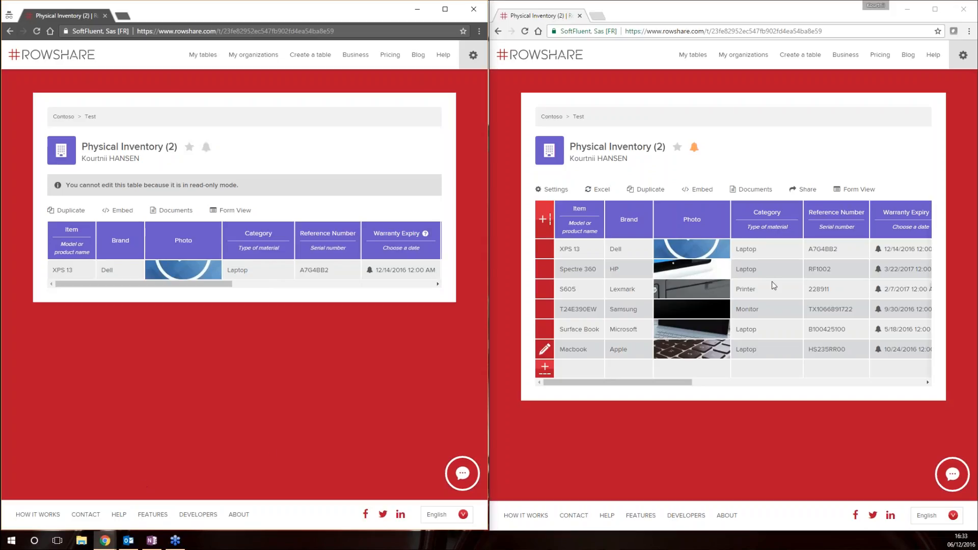
- Set the table's Add and edit access right to His/Her rows and return to the table
click(812, 193)
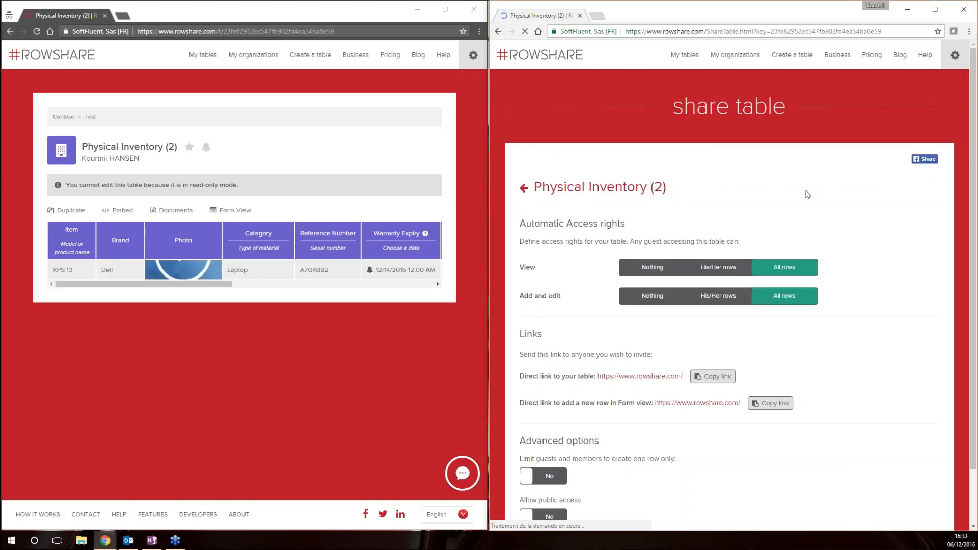
click(723, 299)
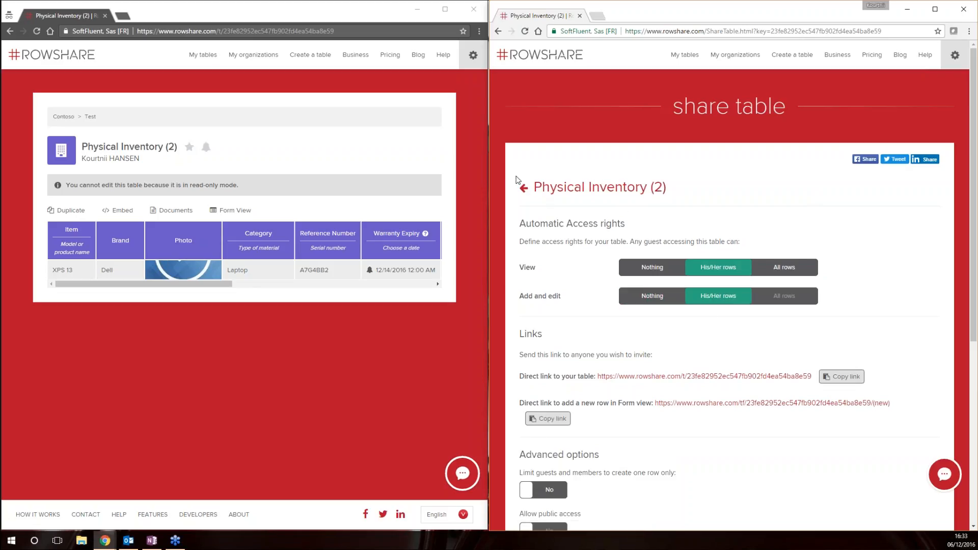
click(571, 188)
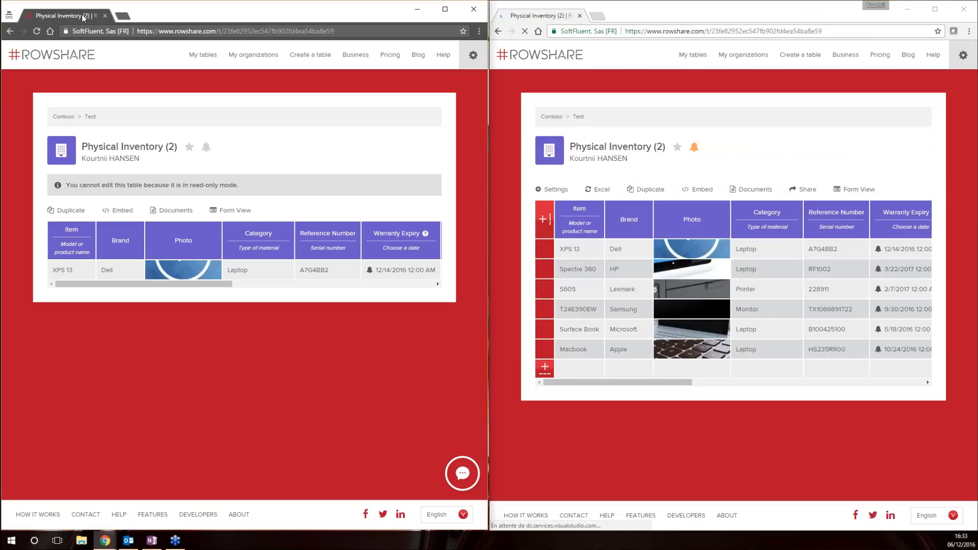
- Reload the member's view and check the category choices when editing the XPS 13 row, cancelling without changes
click(36, 32)
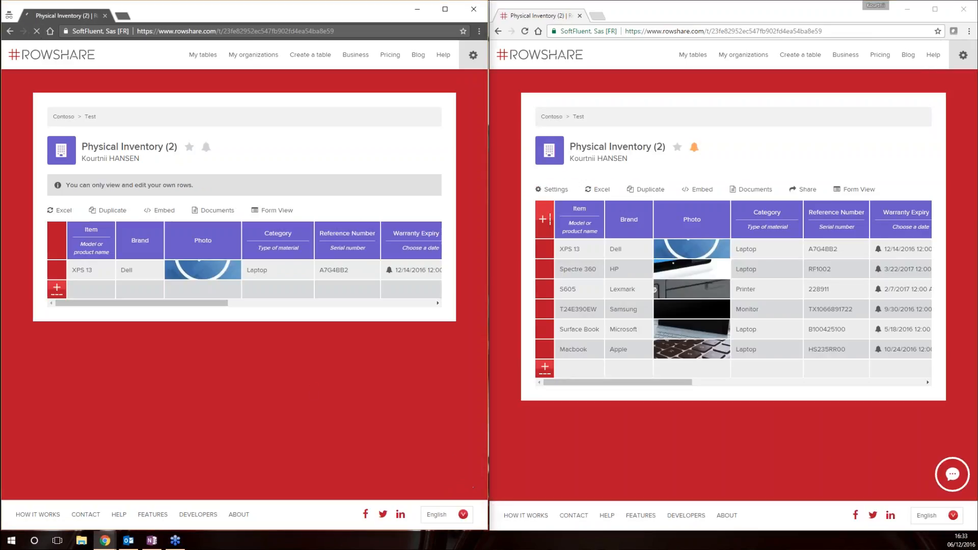
mouse_move(99, 272)
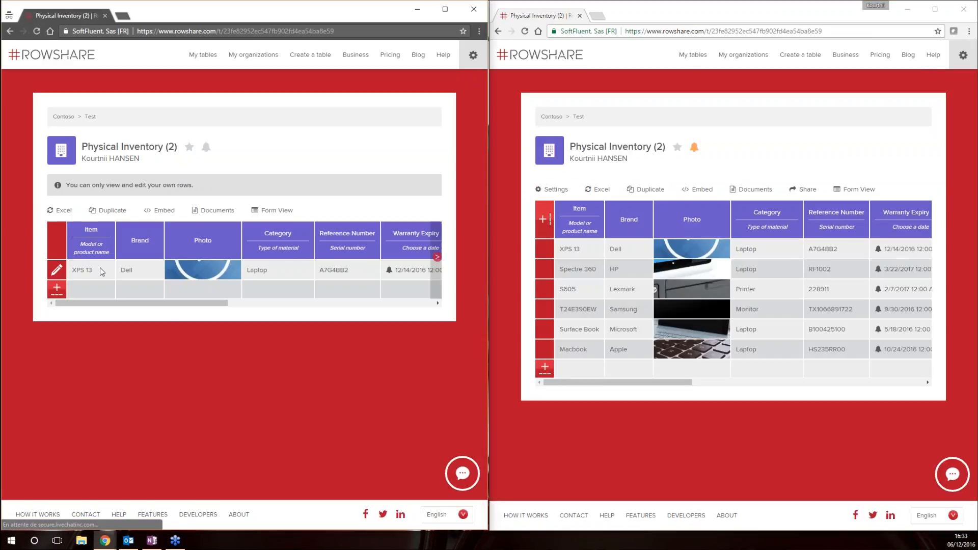
click(55, 274)
click(65, 306)
click(275, 271)
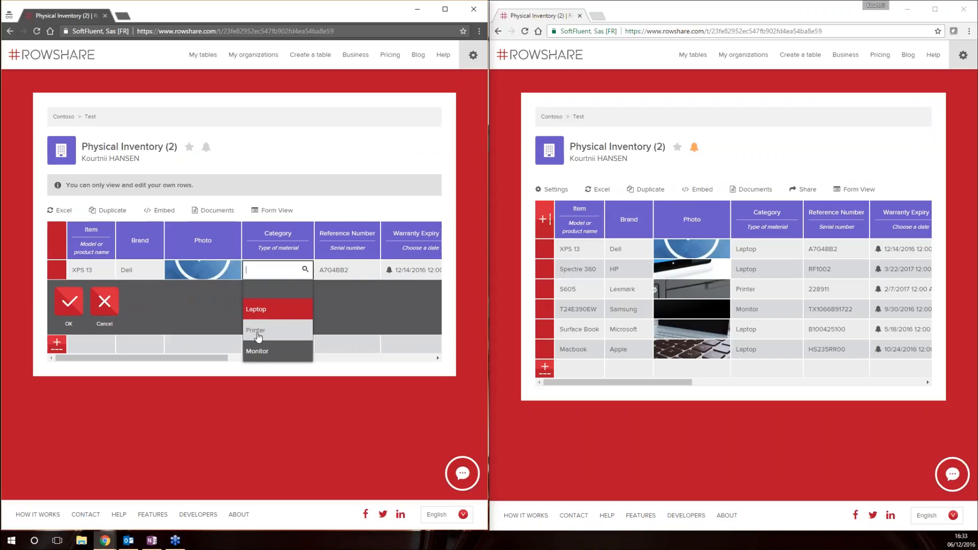
click(104, 308)
drag(216, 304, 145, 312)
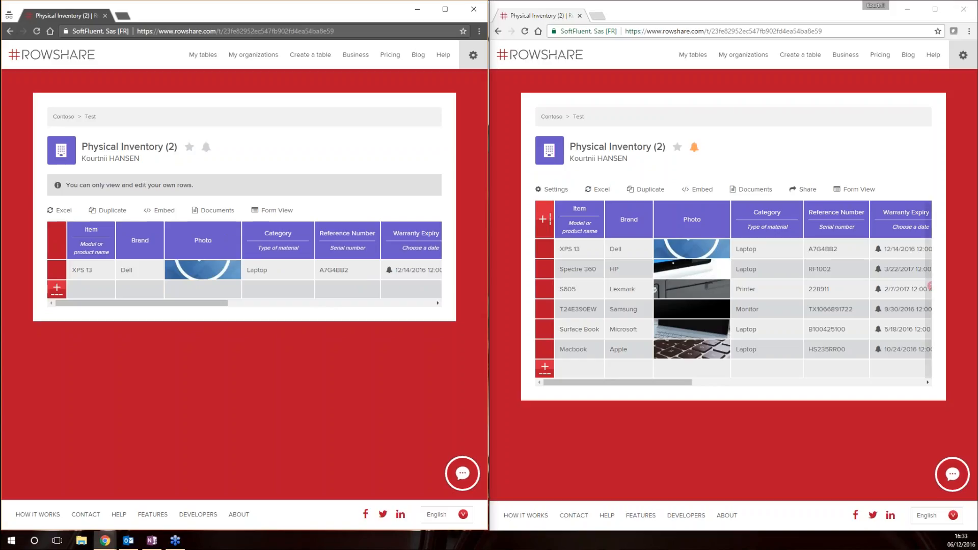
- Maximize the owner's window and examine the table's document creation and template upload options, without adding a template
click(507, 136)
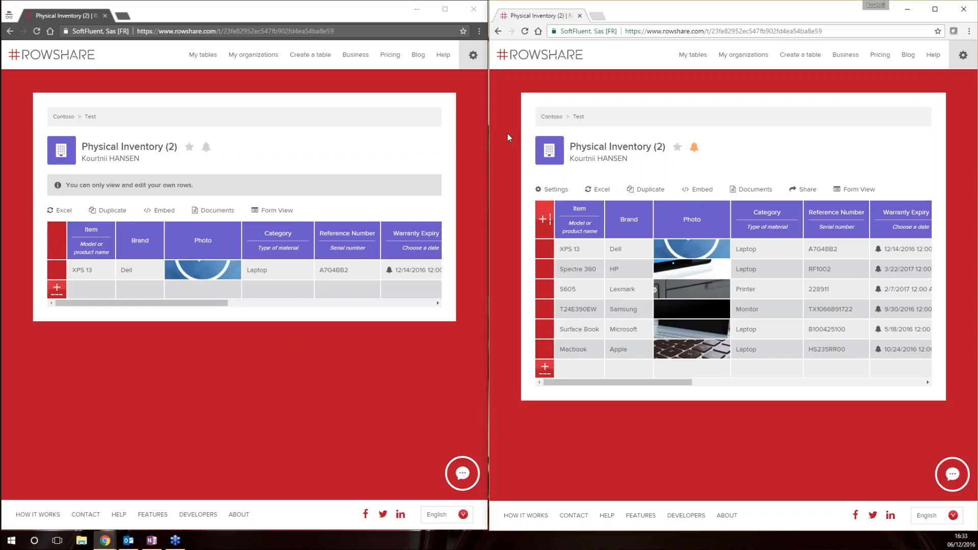
click(934, 11)
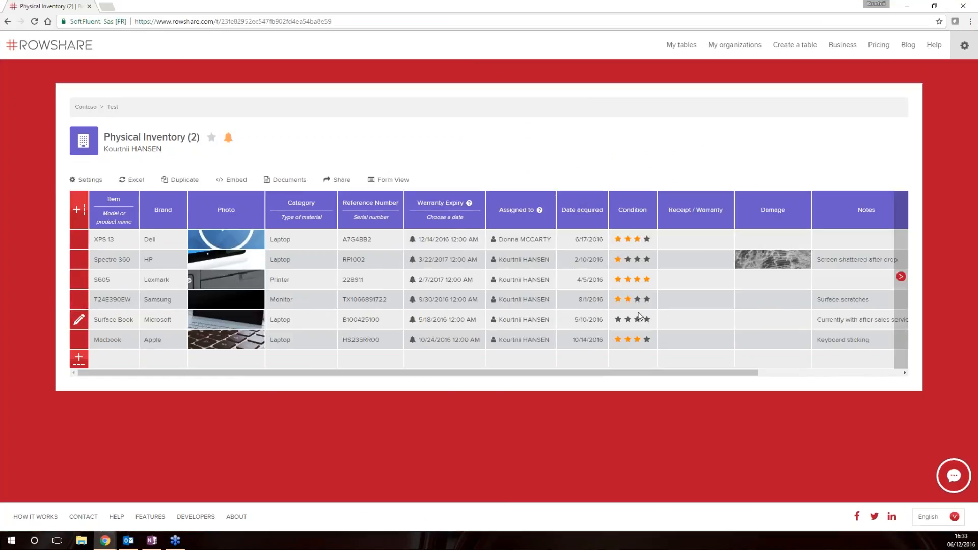
click(285, 179)
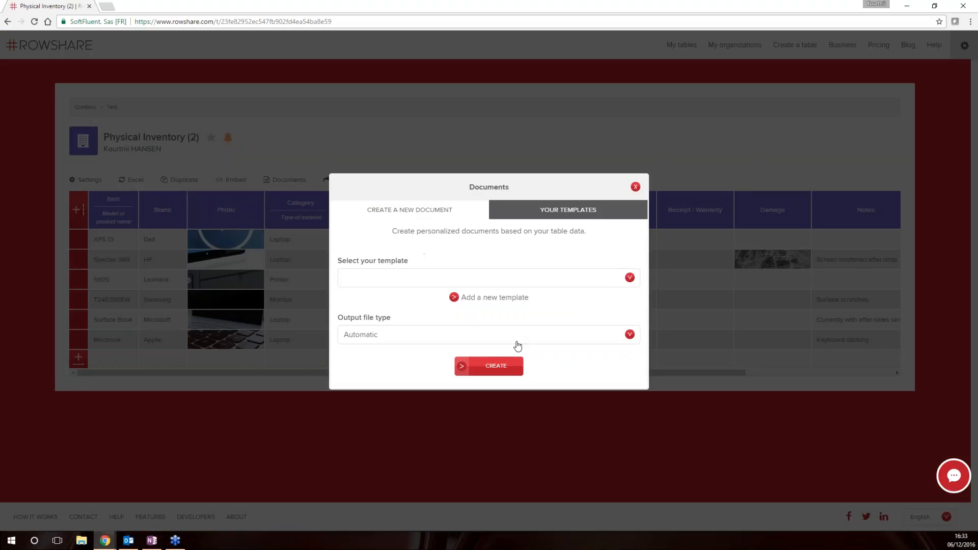
click(484, 285)
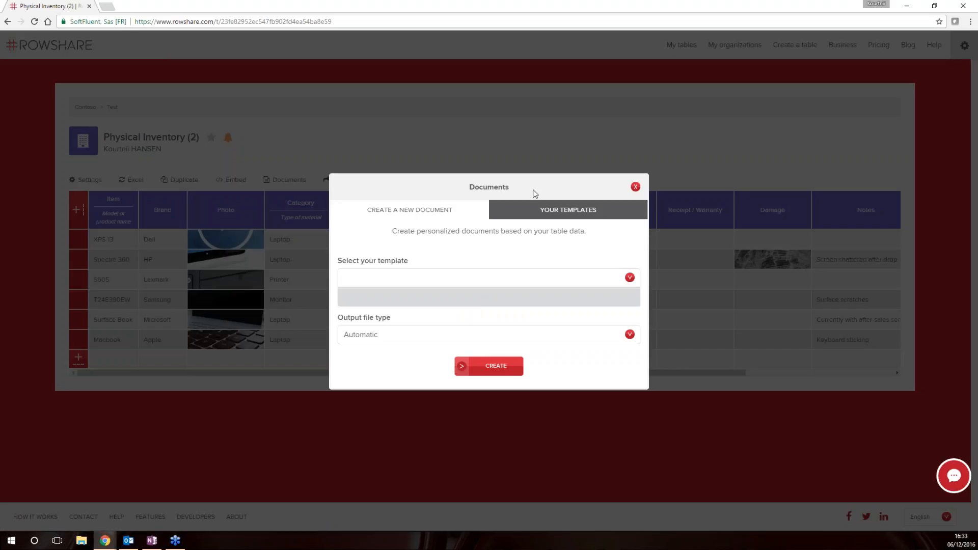
click(535, 209)
click(536, 270)
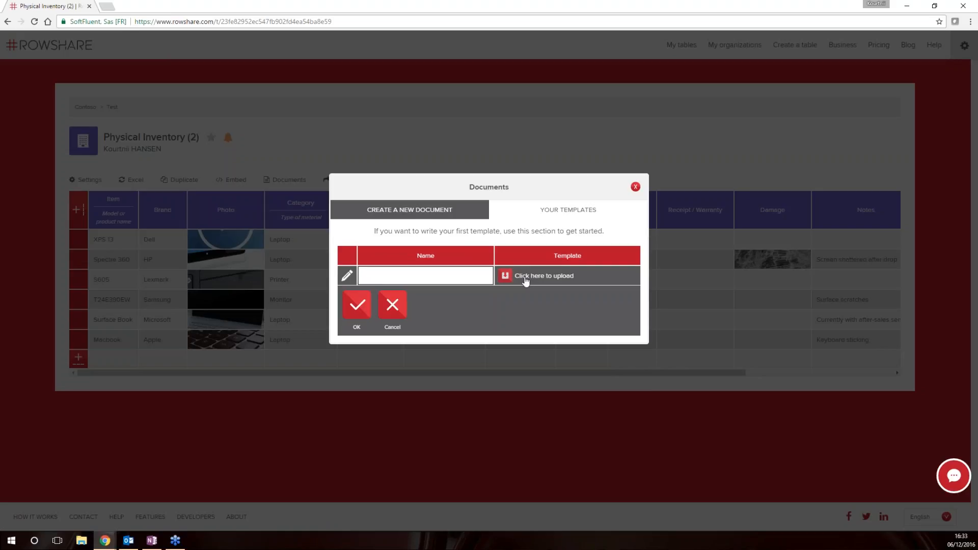
click(391, 312)
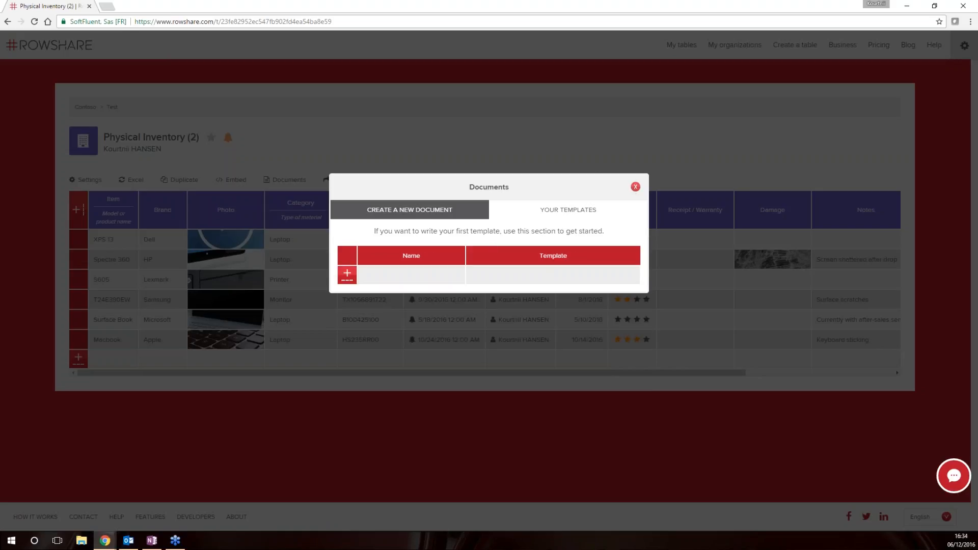
click(634, 187)
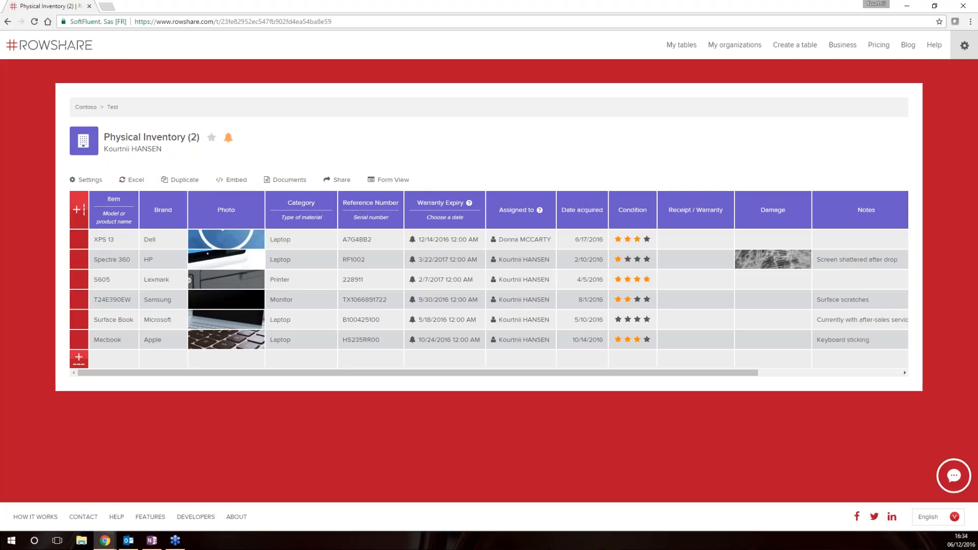
- Generate the table's Excel Sync (Read and Write) file and open the downloaded workbook in Excel
click(144, 183)
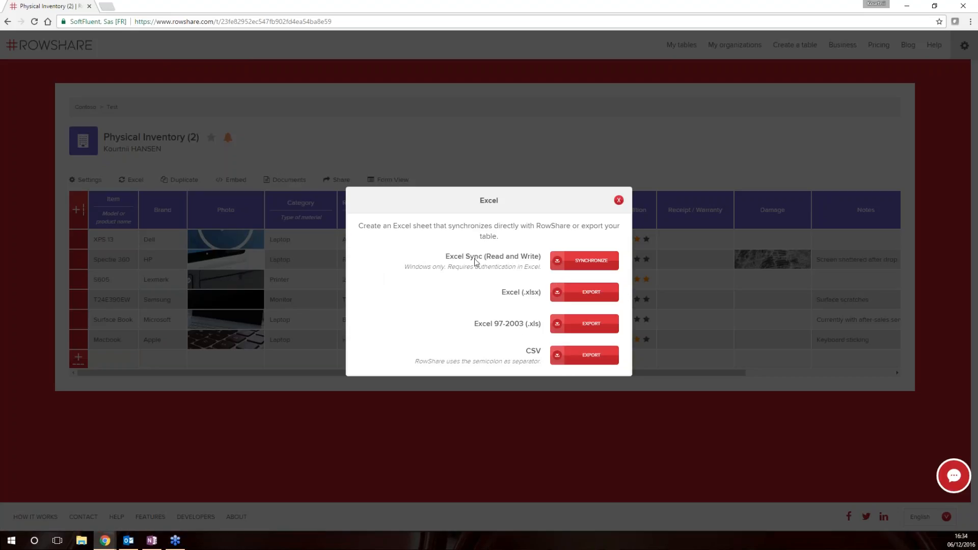
click(583, 261)
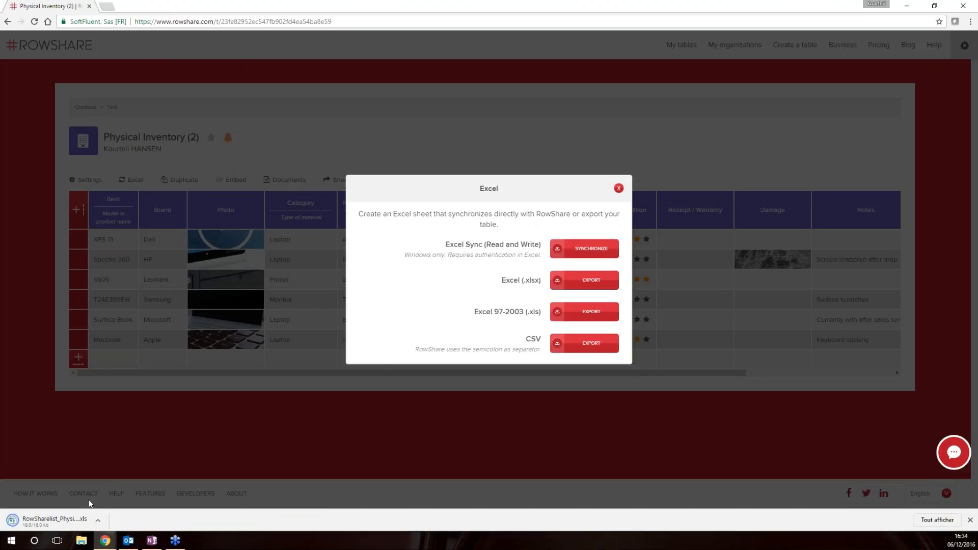
click(66, 524)
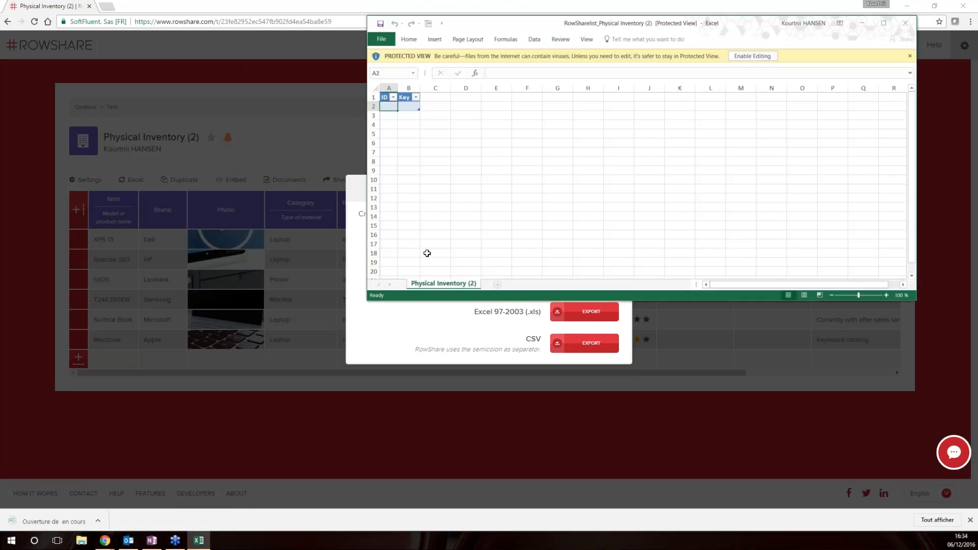
- Maximize the workbook, enable editing and allow its external data connections so the inventory loads
click(884, 23)
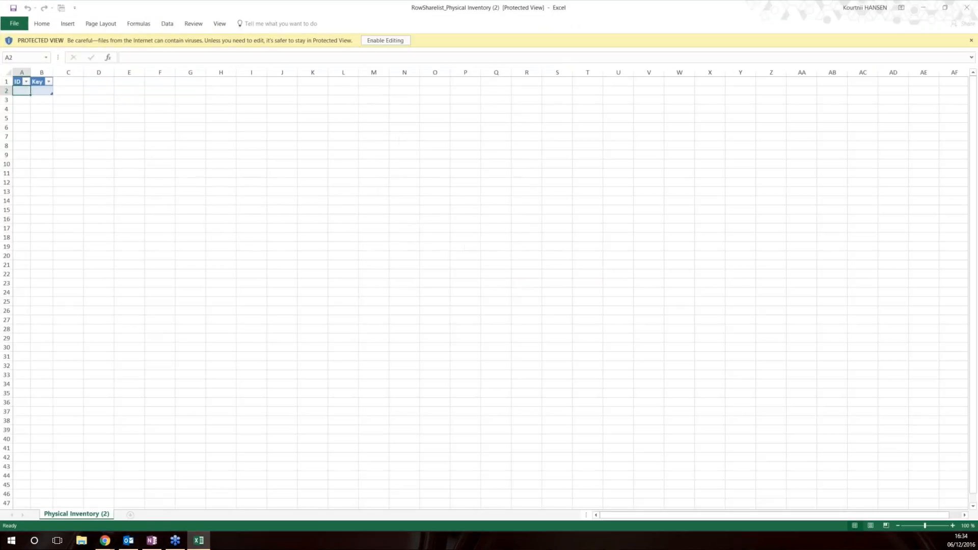
click(382, 41)
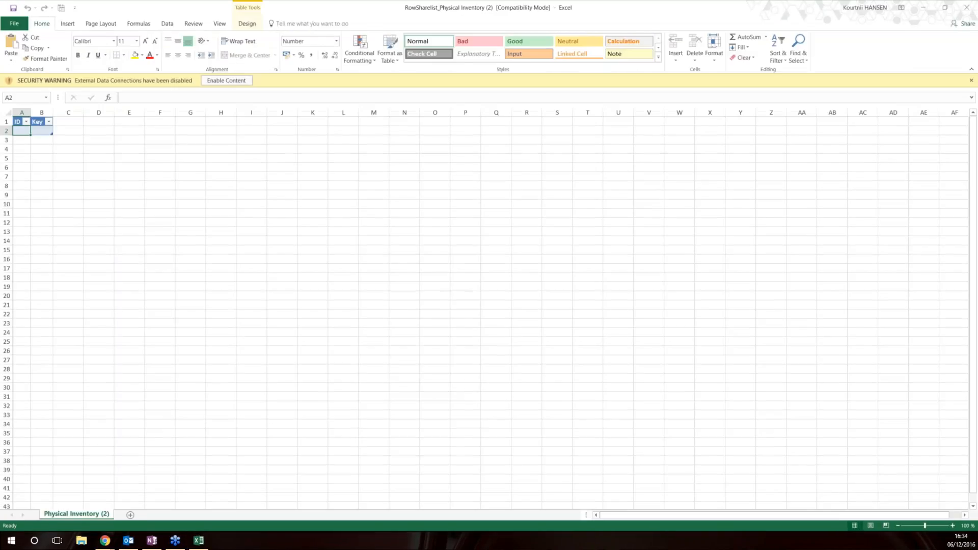
click(232, 81)
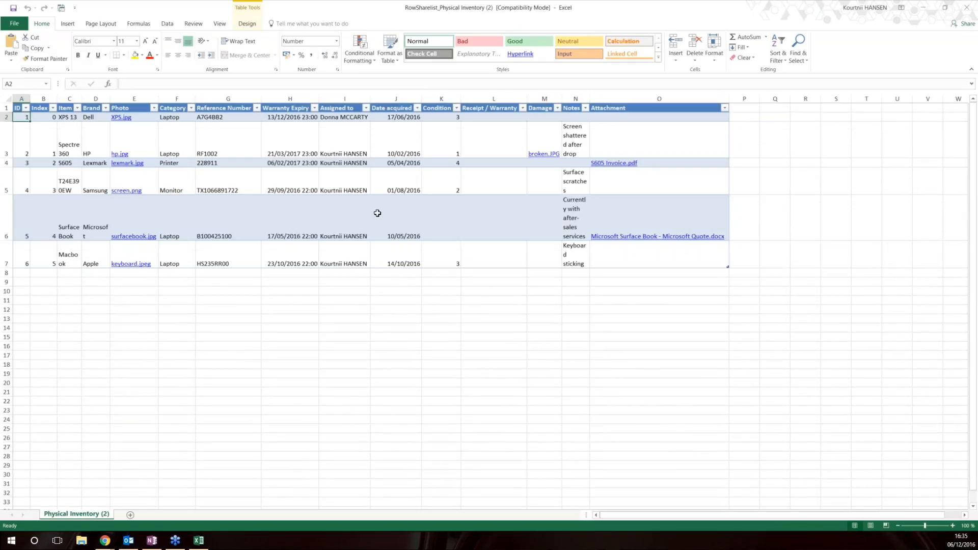
- Change the Spectre 360's Category to Printer in the worksheet and synchronize the list with RowShare
click(186, 150)
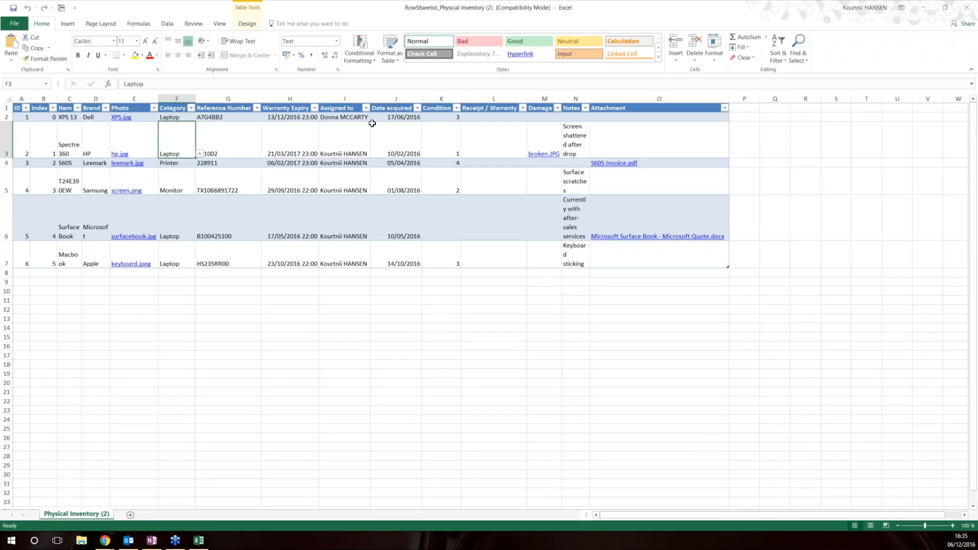
click(200, 154)
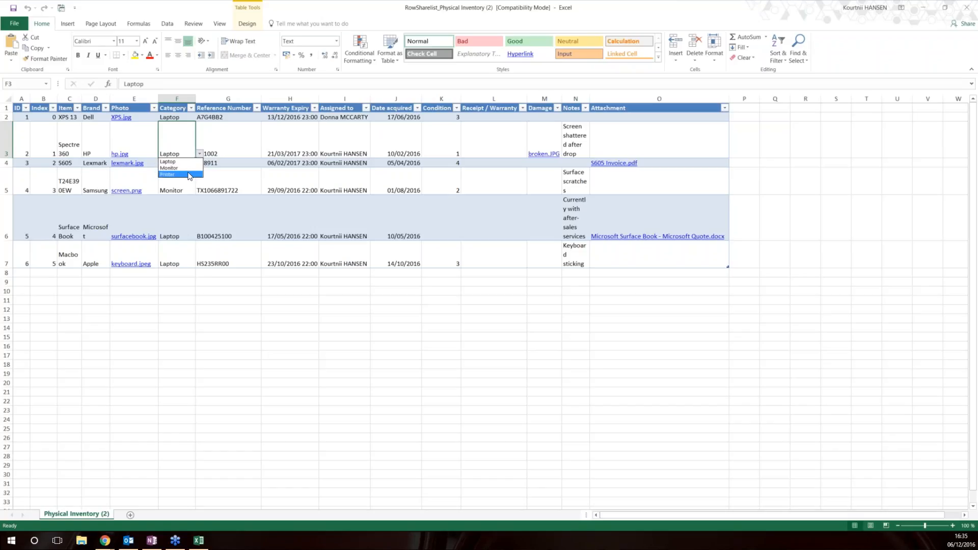
click(190, 175)
click(324, 309)
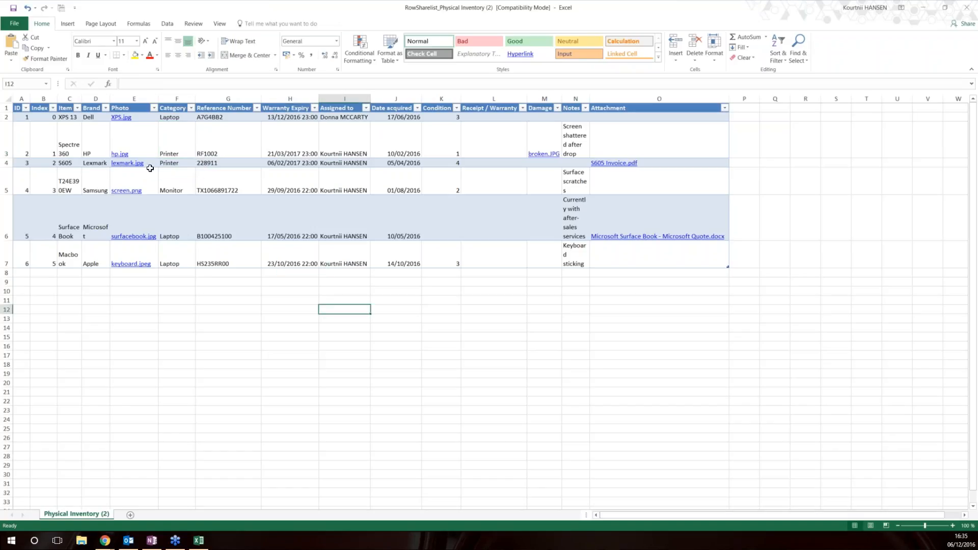
click(75, 9)
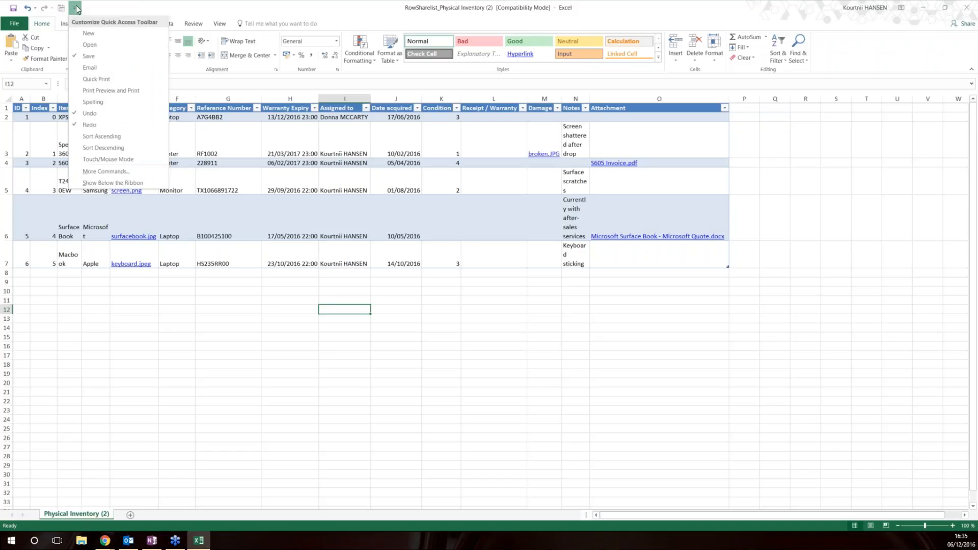
click(61, 8)
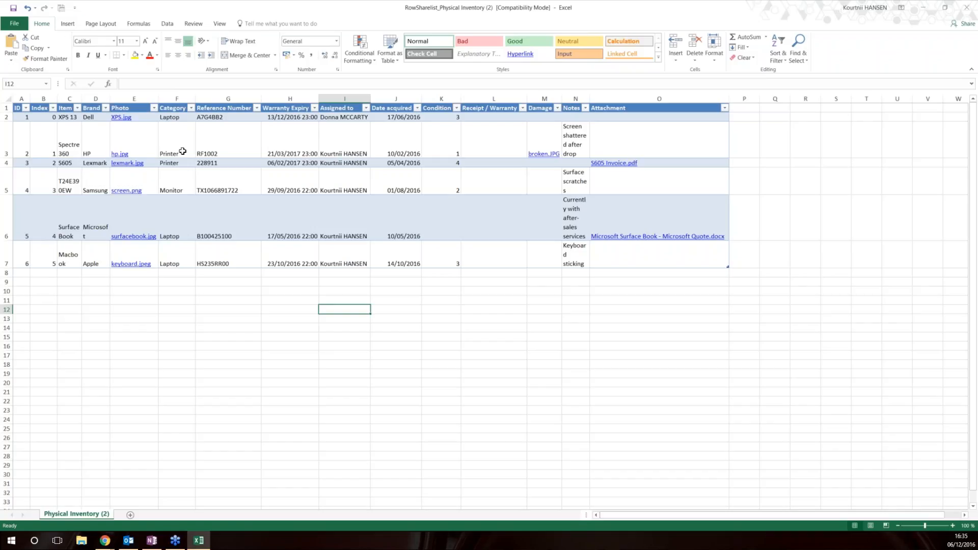
- Change the Samsung T24E390EW's Category to Printer in the worksheet and synchronize the list with RowShare
click(186, 189)
click(200, 191)
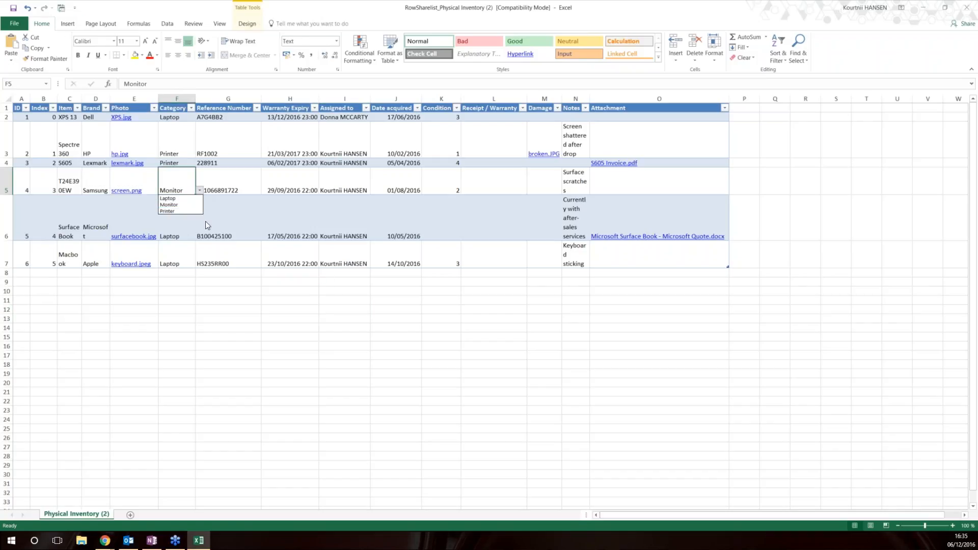
click(187, 211)
click(214, 273)
click(210, 319)
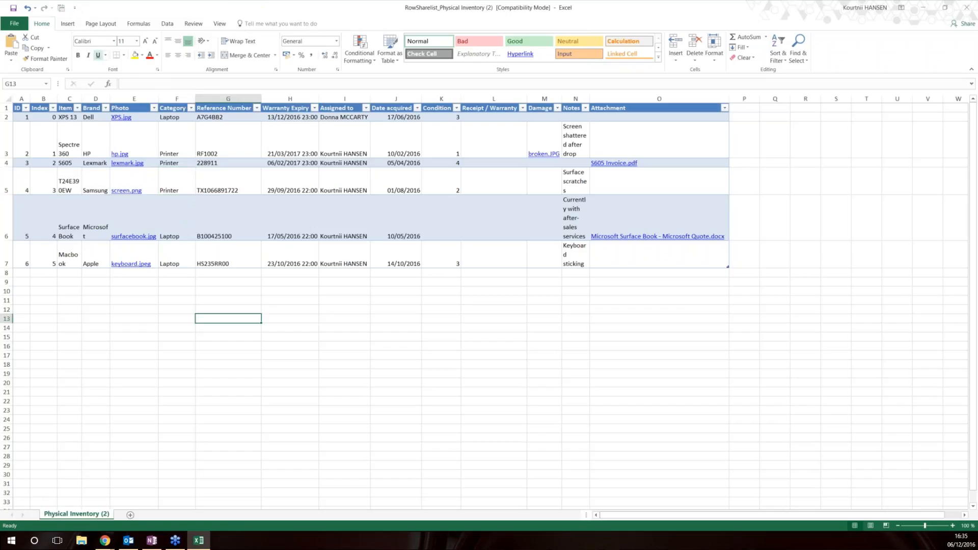
click(176, 190)
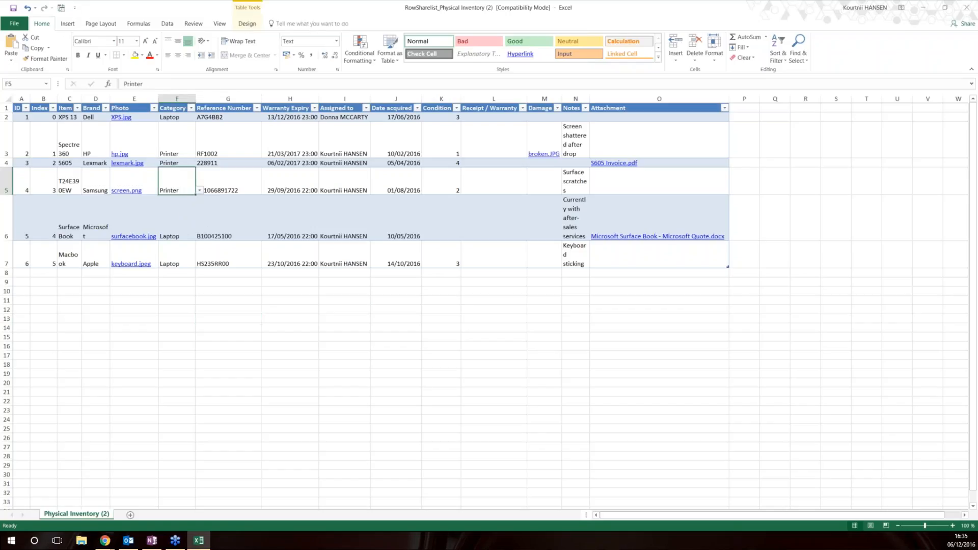
click(61, 8)
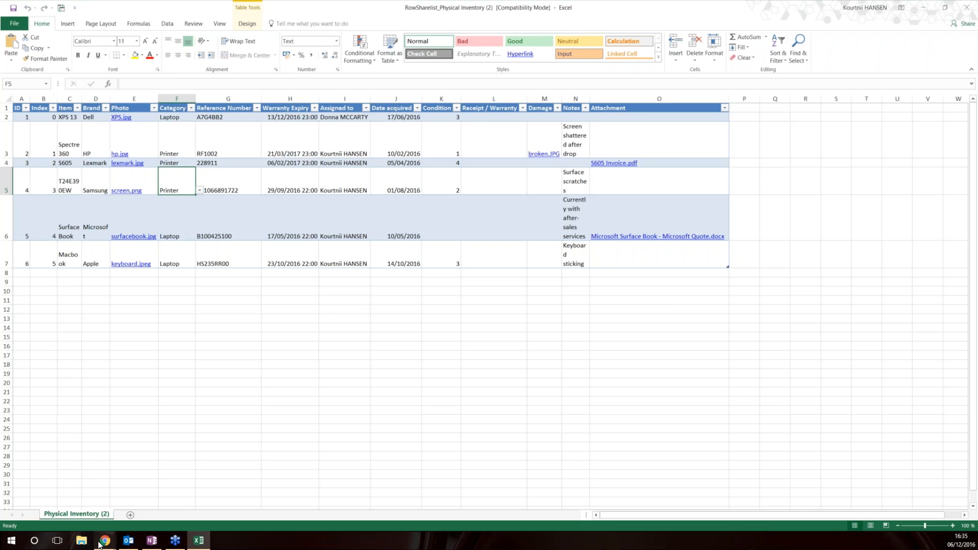
- Switch back to the owner's RowShare window in Chrome, dismiss the Excel export options and reload the inventory table
mouse_move(111, 544)
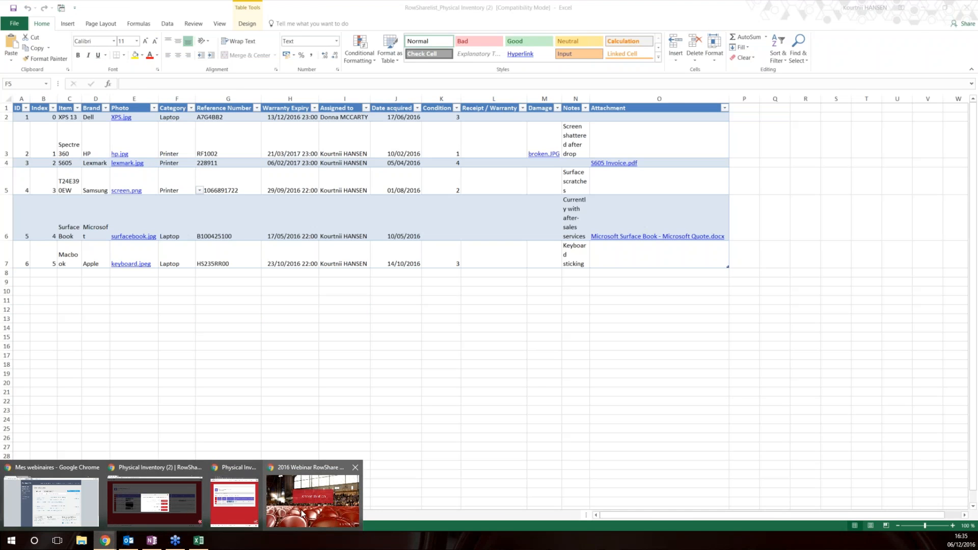
click(325, 493)
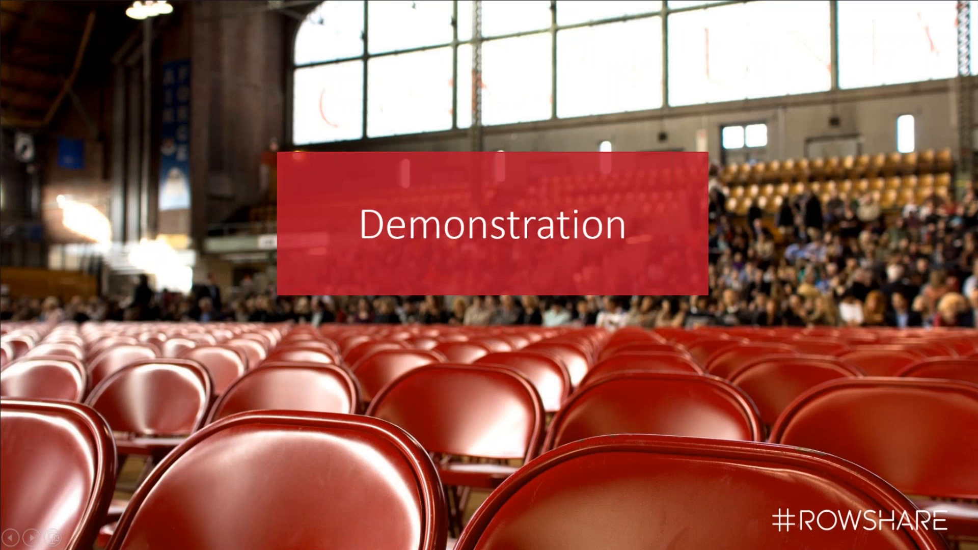
key(alt+Tab)
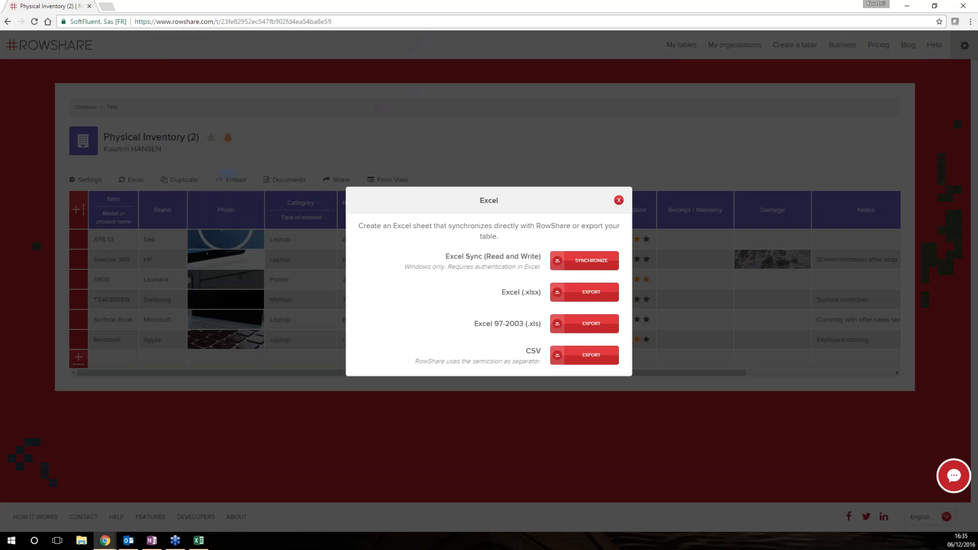
click(618, 201)
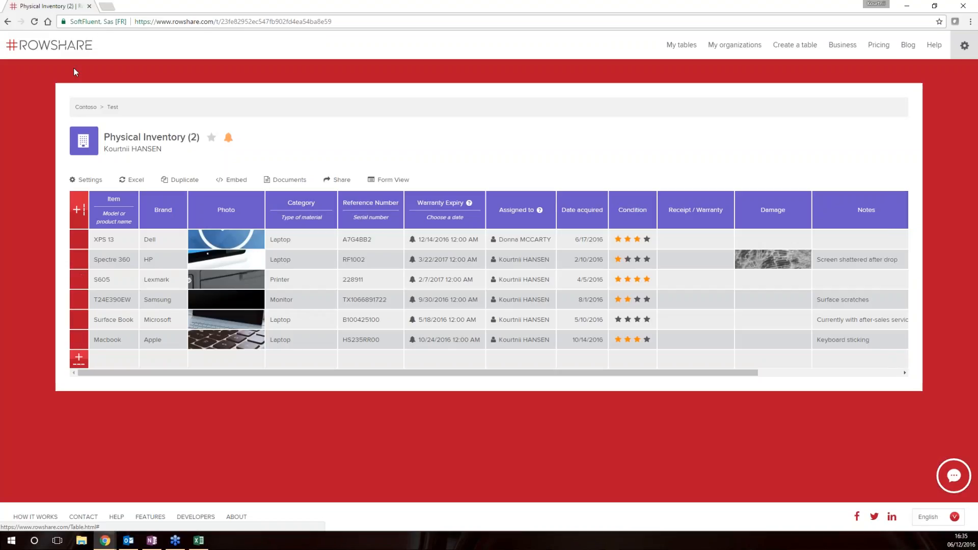
click(34, 22)
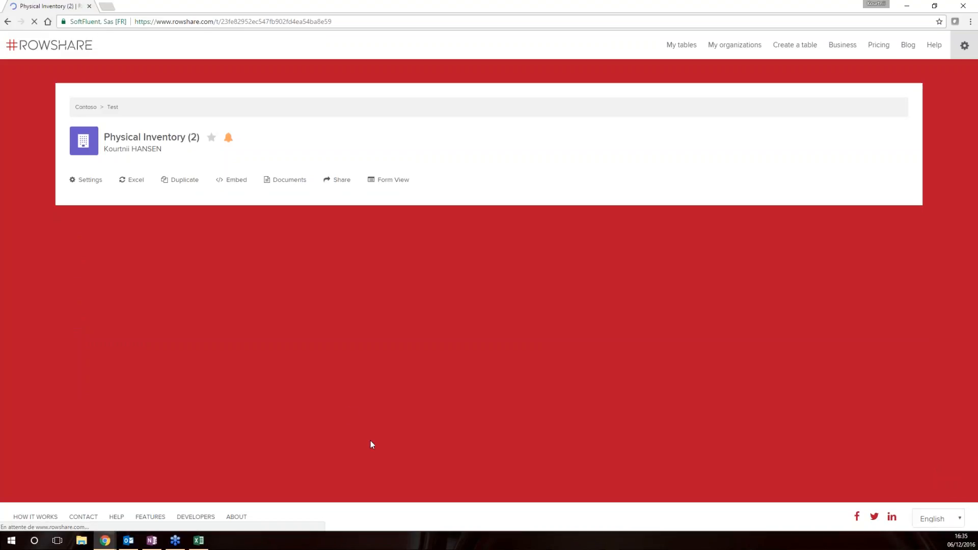